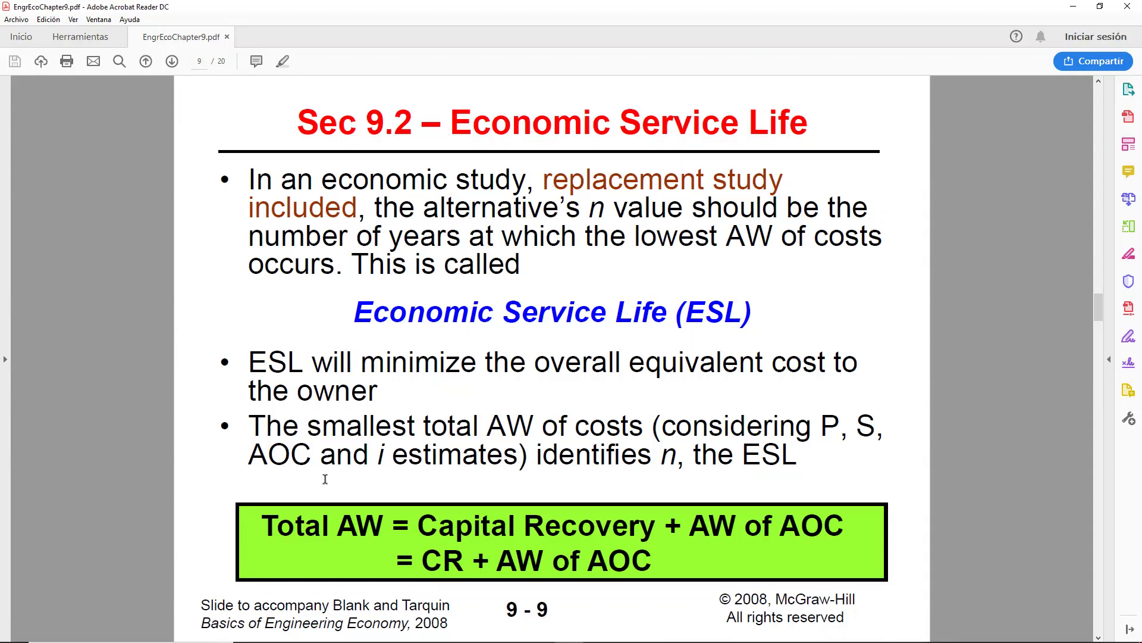
Step: Highlight 'Total AW' on slide 9-9, then scroll to page 11 with the CR_k and AW of AOC formulas
left_click_drag(262, 526, 383, 527)
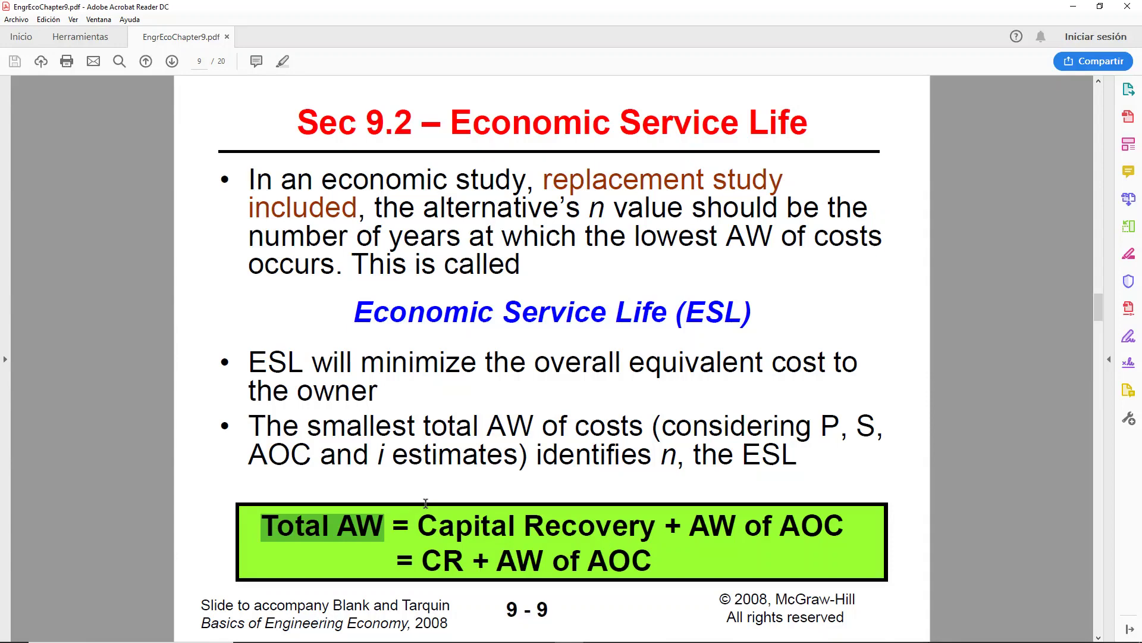
scroll(421, 500, "down", 1)
scroll(420, 500, "down", 1)
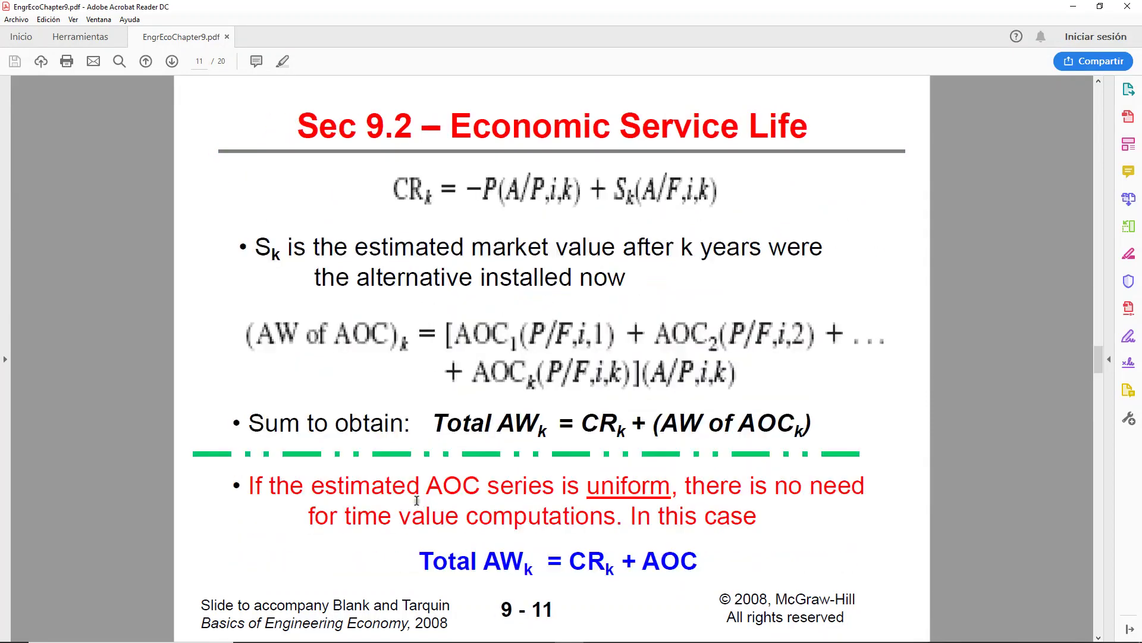
left_click_drag(377, 173, 437, 219)
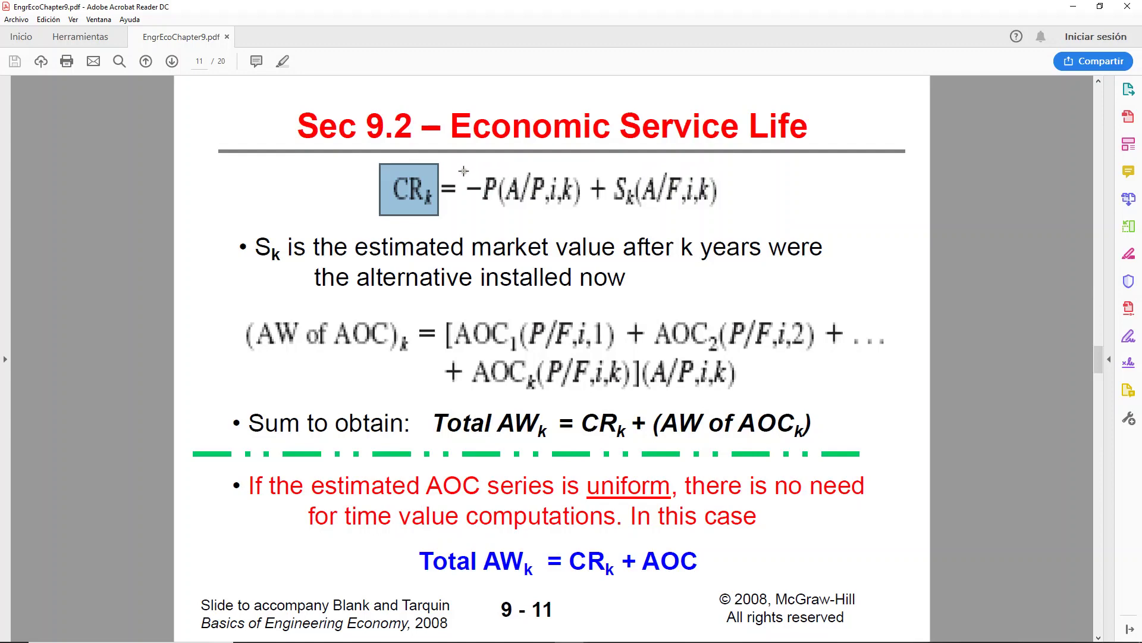
left_click_drag(464, 171, 505, 214)
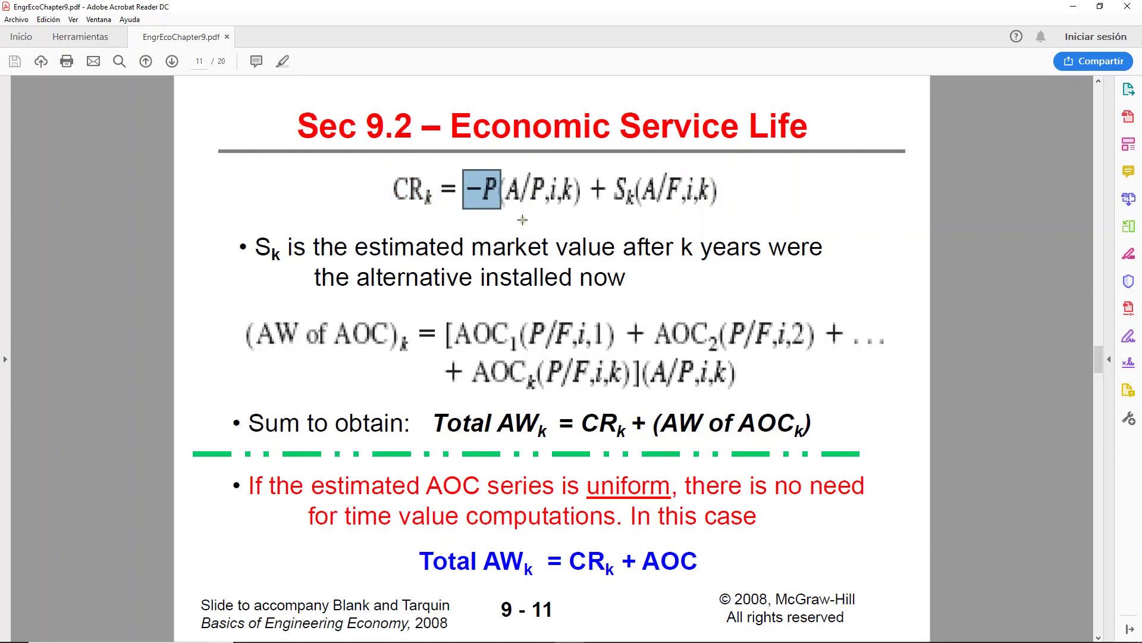
left_click_drag(607, 167, 639, 212)
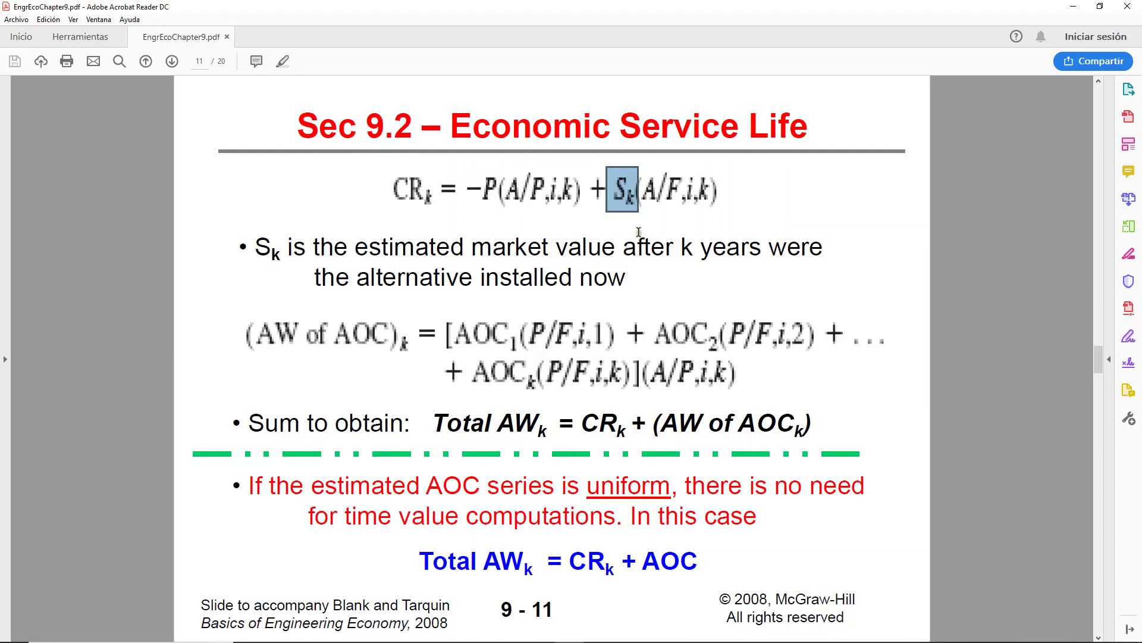
left_click_drag(506, 167, 545, 210)
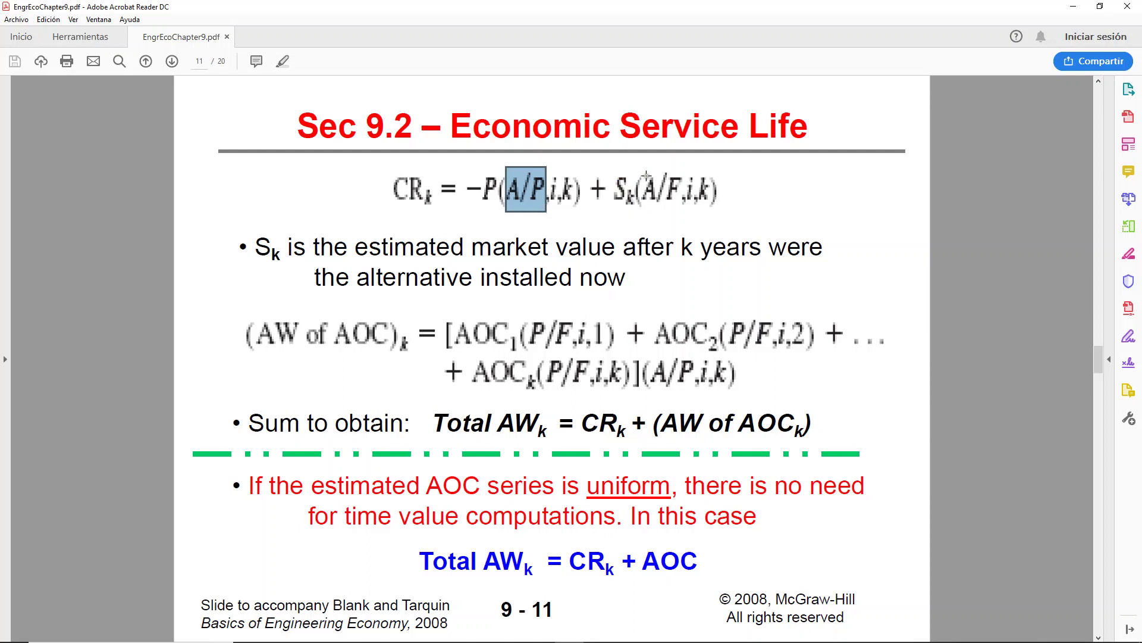
left_click_drag(645, 167, 686, 212)
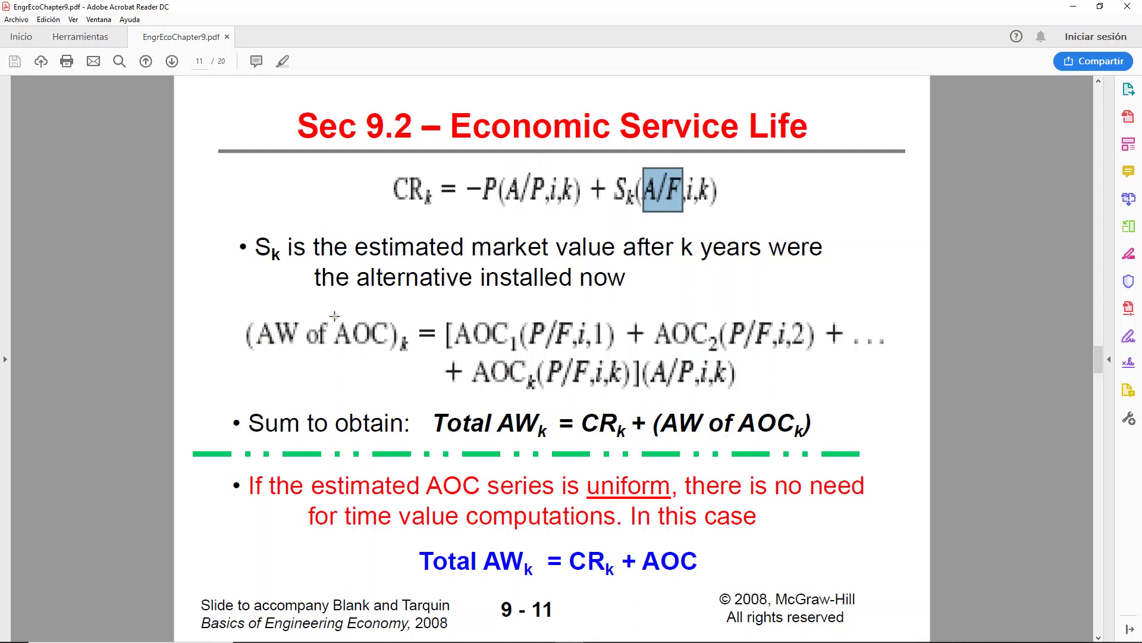
left_click_drag(334, 316, 389, 356)
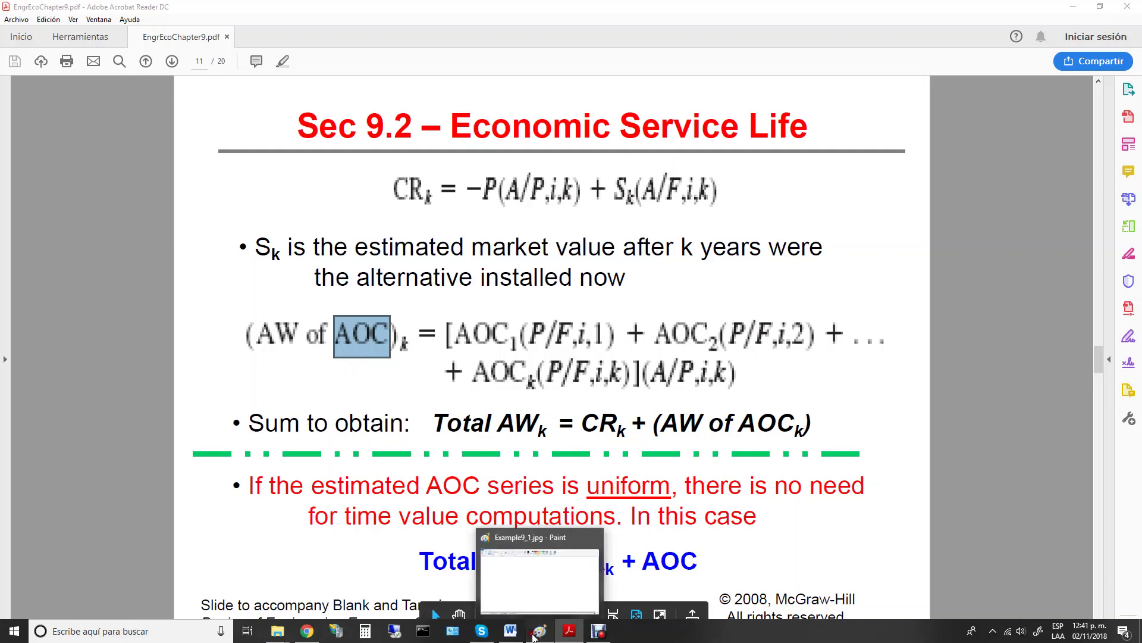
Step: In Example9_1.jpg, pencil the title 'Slide 9-11 AW of AOC' and a 'Case 1' heading below it
left_click(534, 636)
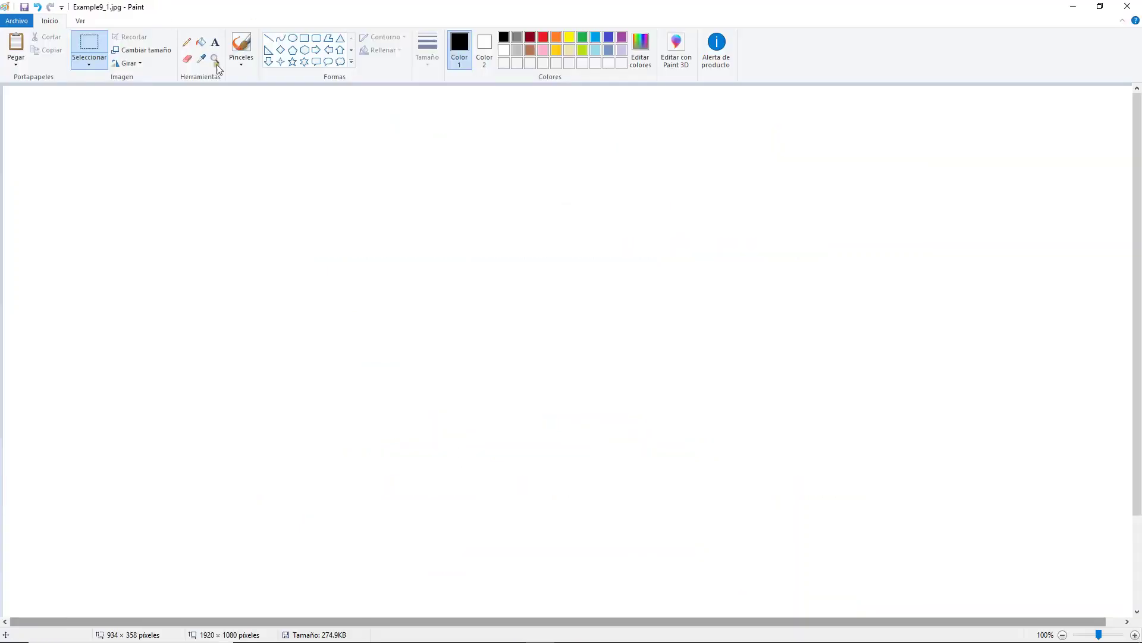
left_click(187, 42)
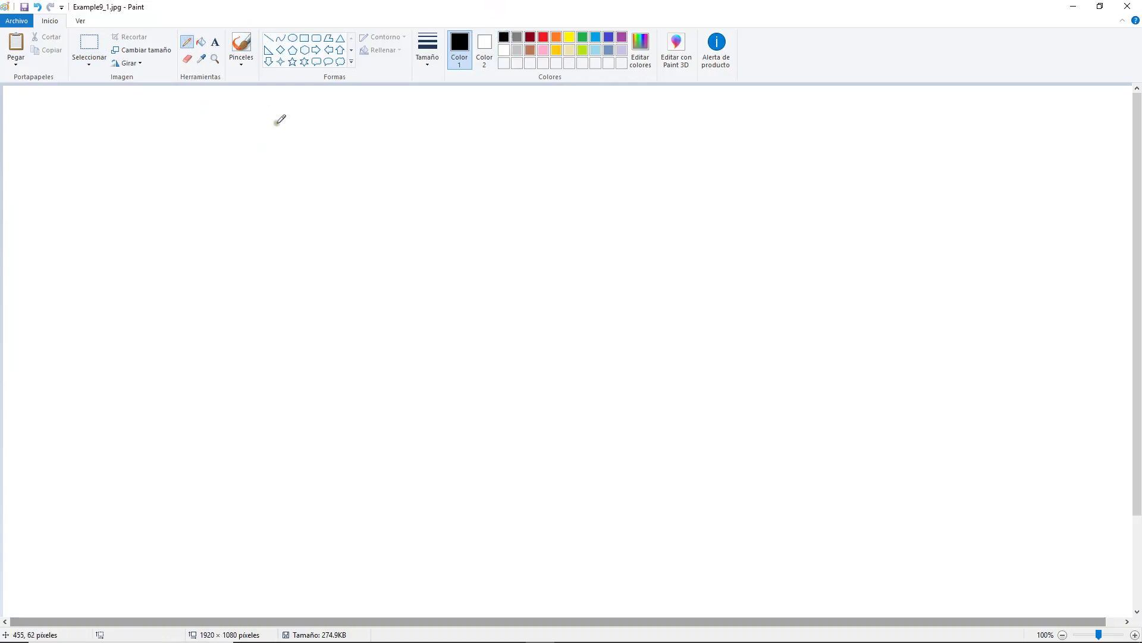
mouse_move(285, 111)
left_mouse_down()
mouse_move(270, 128)
mouse_move(292, 117)
mouse_move(316, 132)
mouse_move(357, 117)
mouse_move(265, 142)
left_mouse_up()
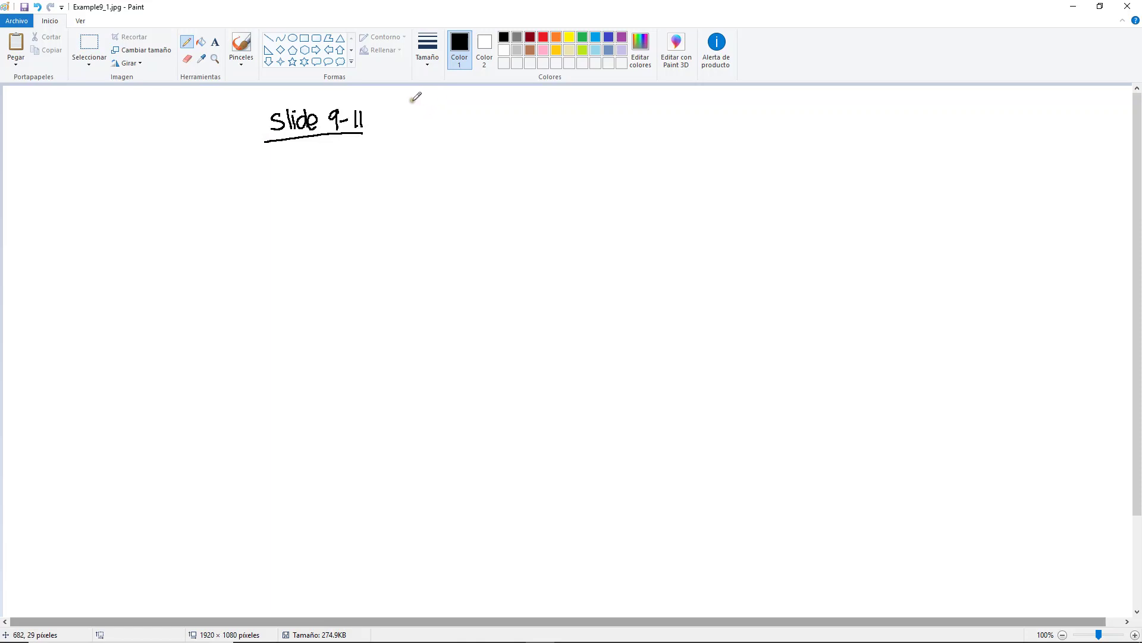
mouse_move(390, 127)
left_mouse_down()
mouse_move(417, 113)
mouse_move(480, 115)
mouse_move(483, 128)
left_mouse_up()
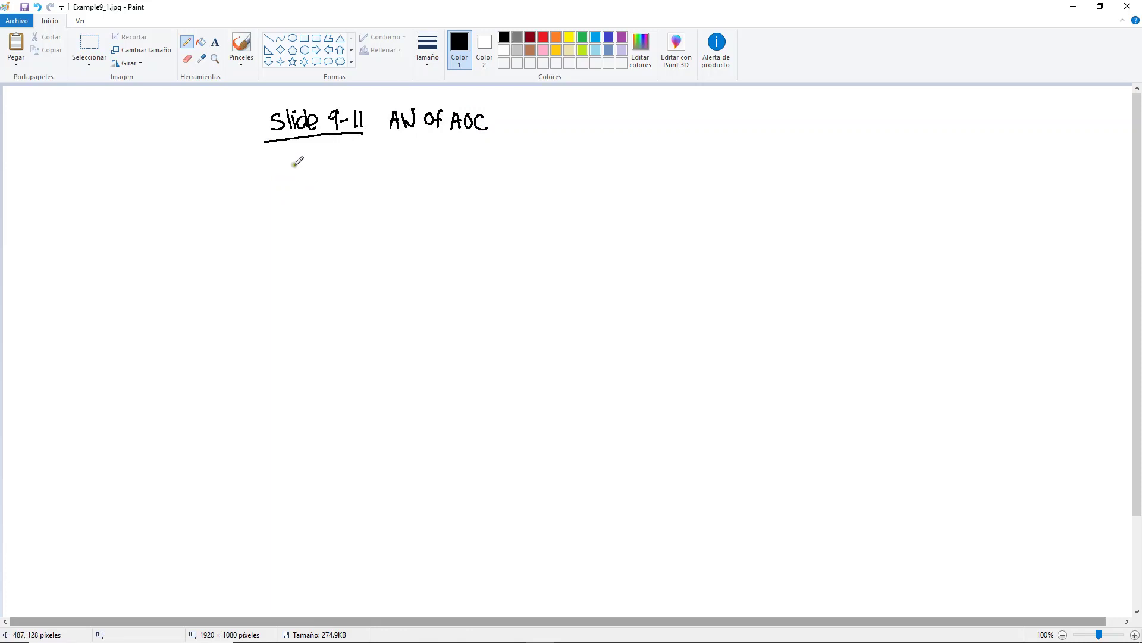
mouse_move(287, 176)
left_mouse_down()
mouse_move(289, 196)
mouse_move(311, 174)
mouse_move(336, 179)
mouse_move(332, 198)
left_mouse_up()
Step: Complete the 'Case 1:' heading and place a pasted 0–5 timeline beneath it
left_click(348, 184)
left_click(349, 191)
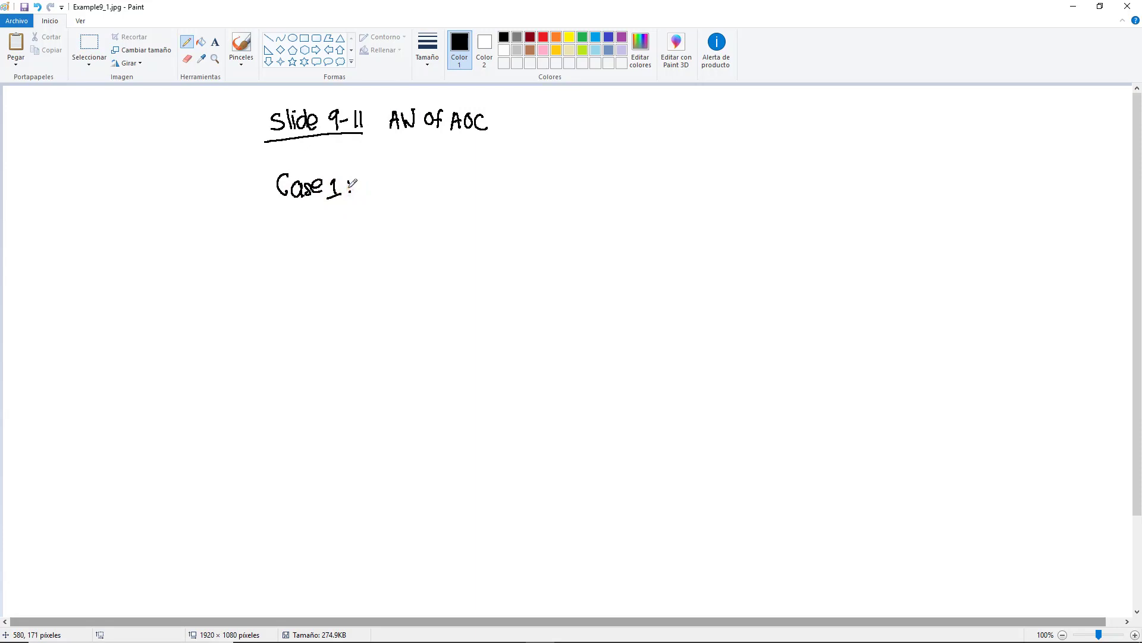
key("ctrl+v")
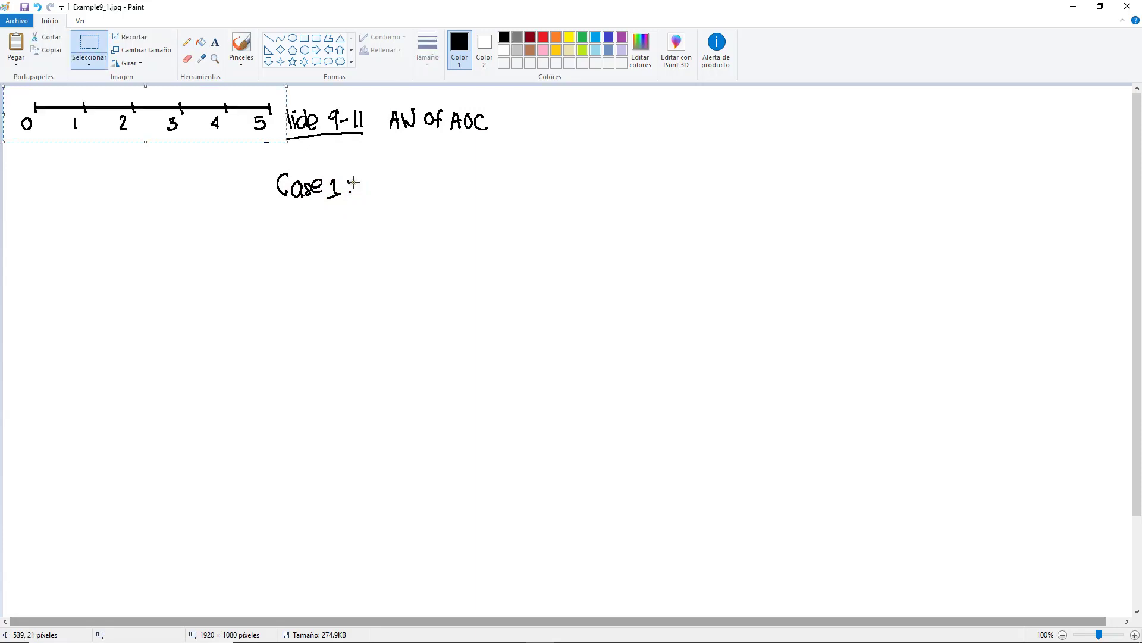
left_click_drag(110, 106, 517, 241)
Step: Draw downward cash-flow arrows at years 1–5 labelled 'A = $1,000'
left_click(194, 43)
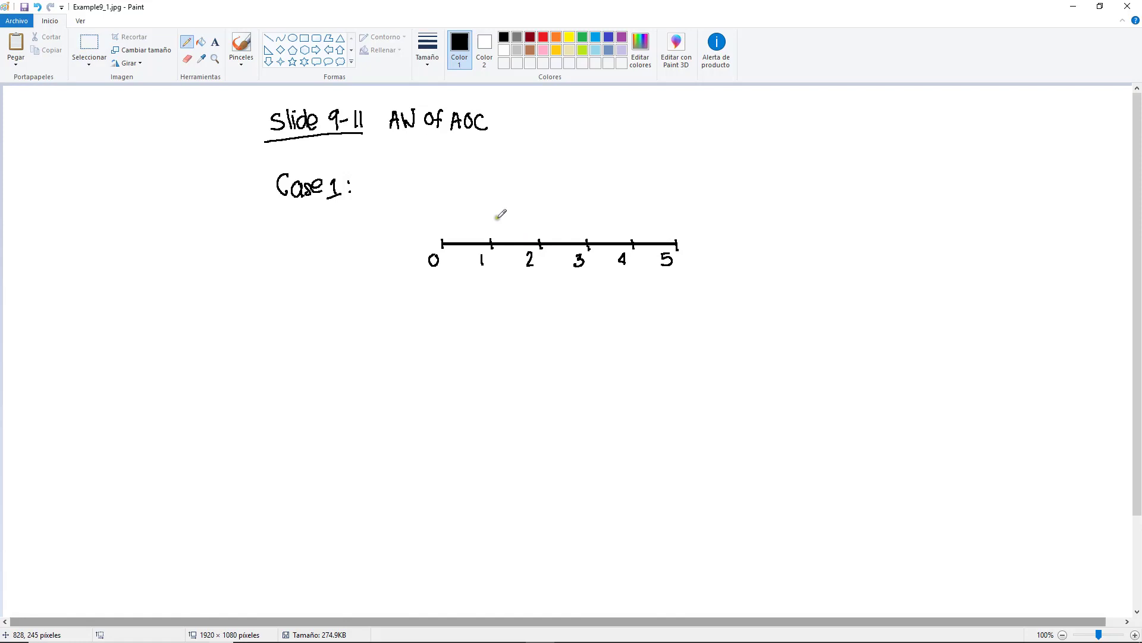
mouse_move(489, 252)
left_mouse_down()
mouse_move(491, 292)
mouse_move(539, 273)
mouse_move(540, 291)
mouse_move(546, 283)
left_mouse_up()
left_click_drag(587, 251, 591, 282)
left_click_drag(632, 250, 632, 290)
left_click_drag(626, 283, 637, 283)
mouse_move(676, 248)
left_mouse_down()
mouse_move(677, 290)
mouse_move(682, 282)
left_mouse_up()
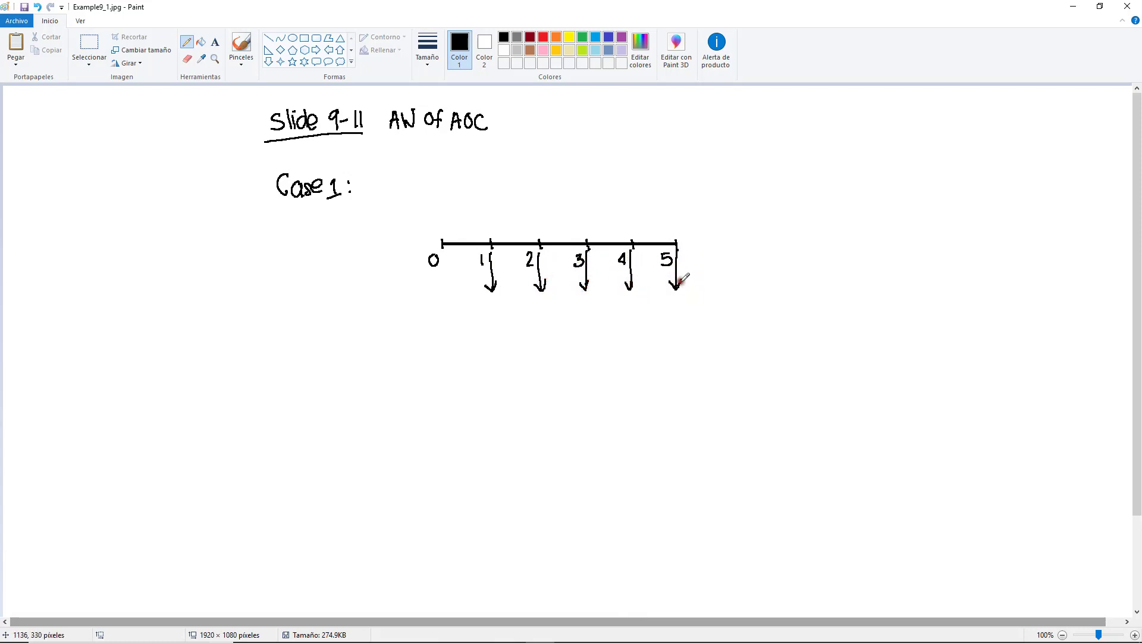
mouse_move(529, 324)
left_mouse_down()
mouse_move(536, 308)
mouse_move(542, 325)
left_mouse_up()
left_click_drag(532, 318, 539, 318)
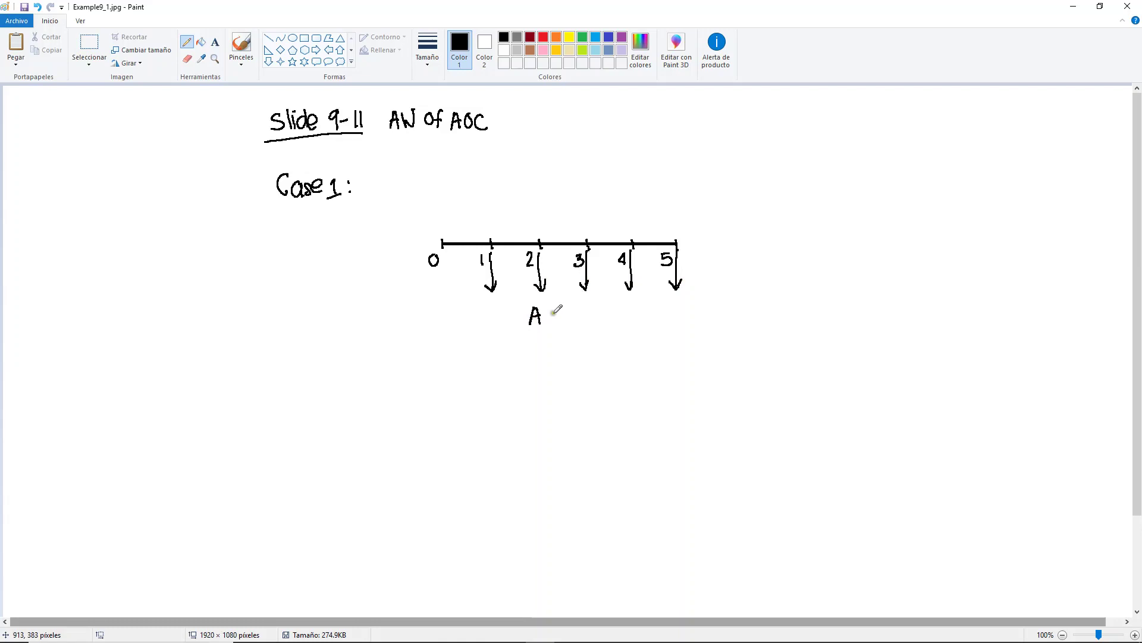
left_click_drag(546, 312, 583, 328)
left_click_drag(591, 308, 606, 310)
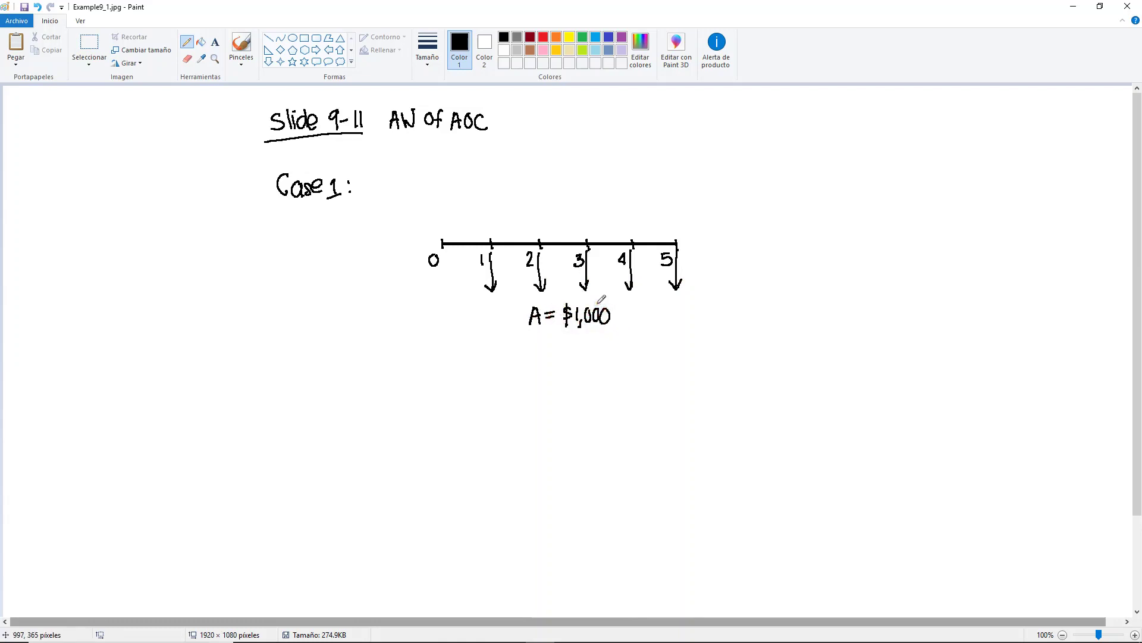
Step: Write the red note 'Uniform series AOC is already in AW' beside the timeline
left_click(543, 38)
mouse_move(709, 212)
left_mouse_down()
mouse_move(716, 229)
mouse_move(738, 220)
mouse_move(734, 203)
mouse_move(762, 218)
mouse_move(794, 190)
mouse_move(823, 186)
mouse_move(816, 178)
mouse_move(824, 185)
left_mouse_up()
left_click_drag(832, 170, 827, 185)
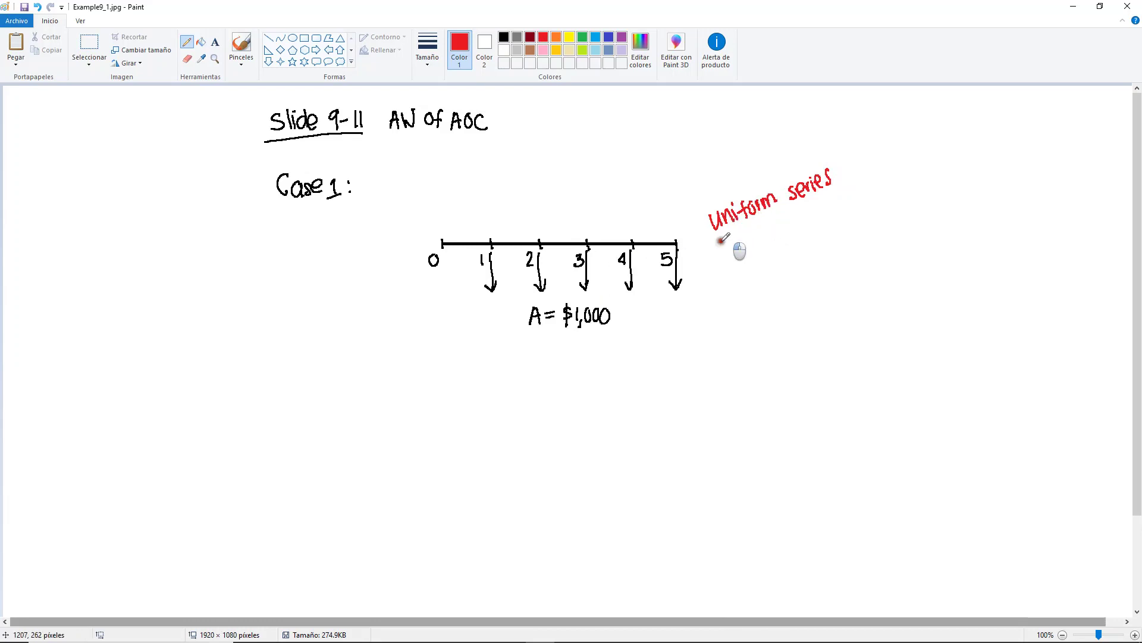
left_click_drag(722, 256, 775, 240)
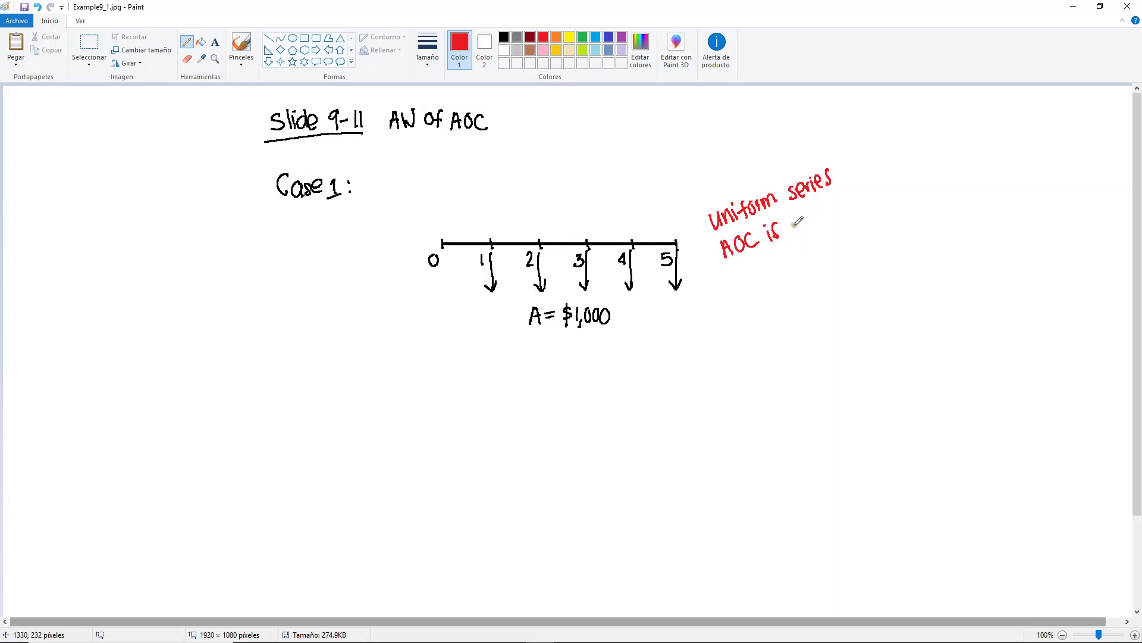
mouse_move(796, 218)
left_mouse_down()
mouse_move(836, 207)
mouse_move(839, 194)
mouse_move(840, 225)
left_mouse_up()
mouse_move(767, 257)
left_mouse_down()
mouse_move(766, 273)
mouse_move(776, 258)
mouse_move(784, 268)
mouse_move(807, 262)
mouse_move(821, 238)
left_mouse_up()
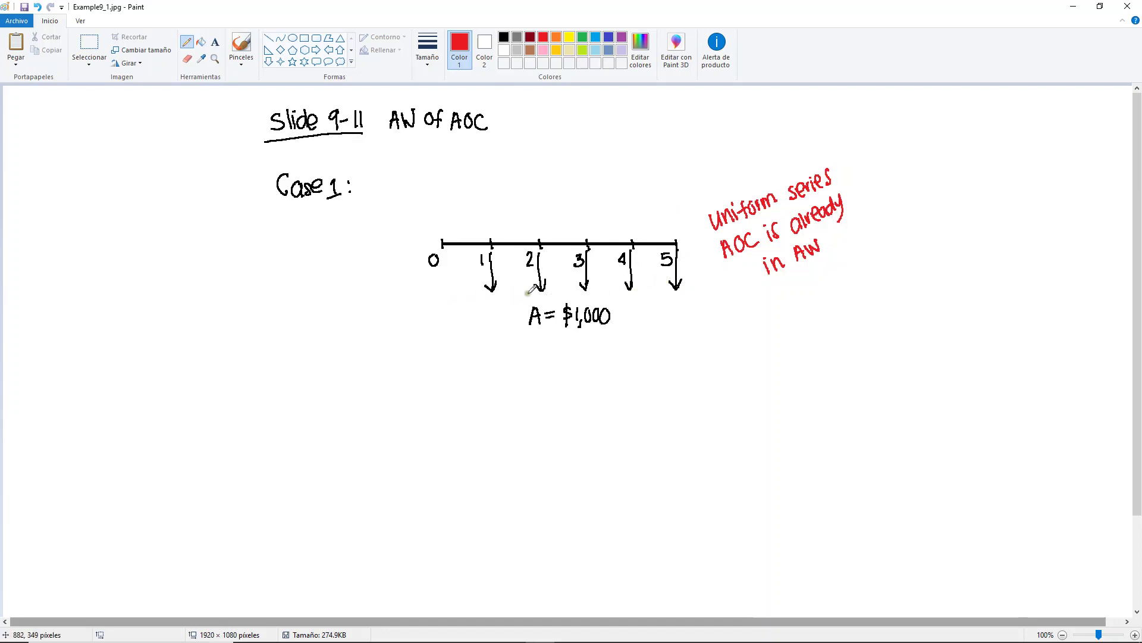
left_click(504, 37)
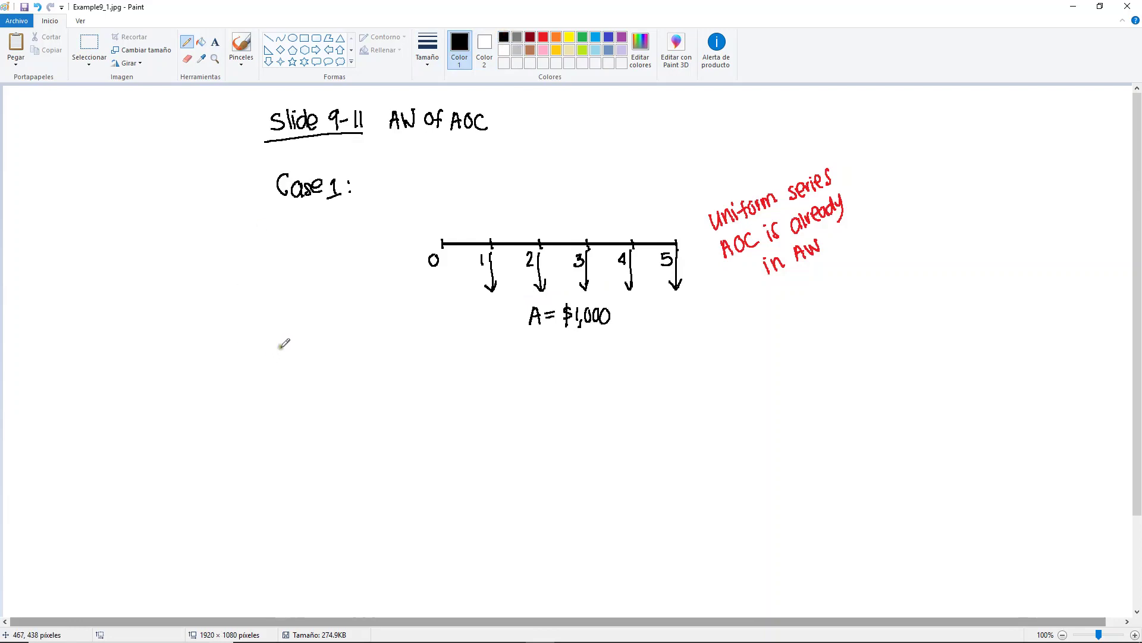
Step: Write the 'Case 2' heading and place a pasted 0–5 timeline below it
mouse_move(282, 346)
left_mouse_down()
mouse_move(280, 363)
mouse_move(298, 345)
mouse_move(300, 360)
mouse_move(335, 362)
left_mouse_up()
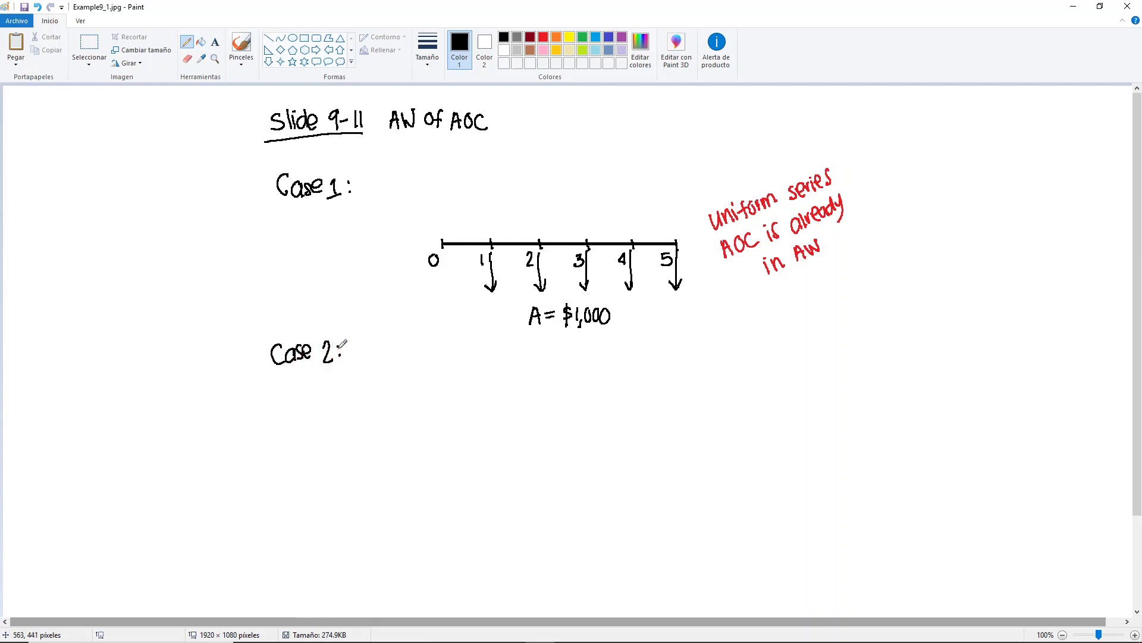
key("ctrl+v")
left_click_drag(128, 100, 528, 388)
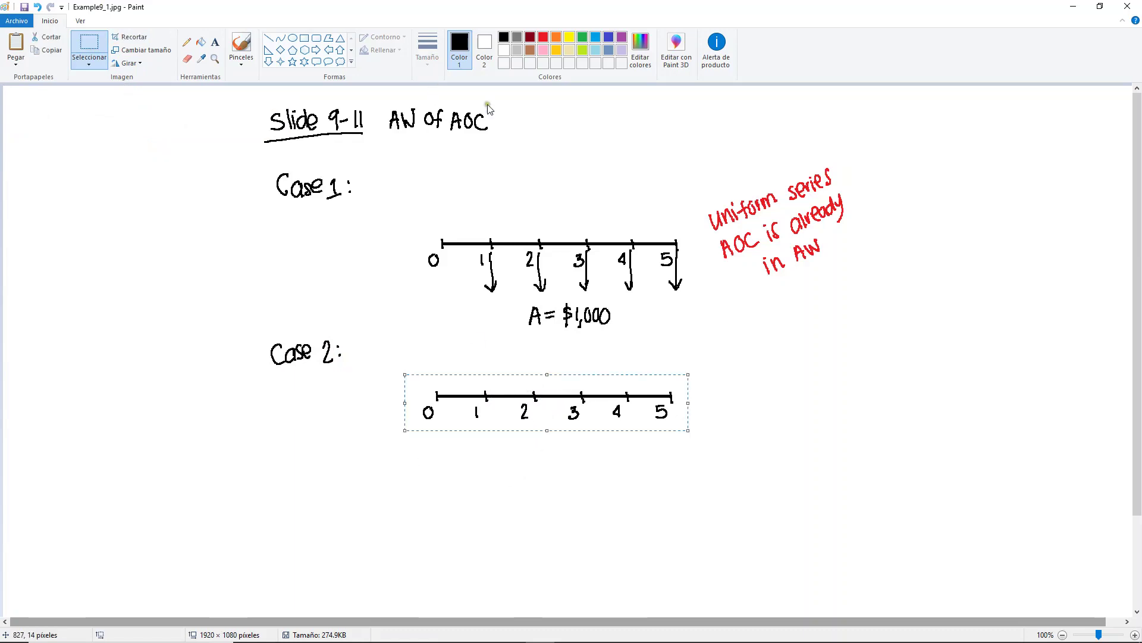
Step: Draw increasingly long downward arrows at years 1 through 5
left_click(187, 42)
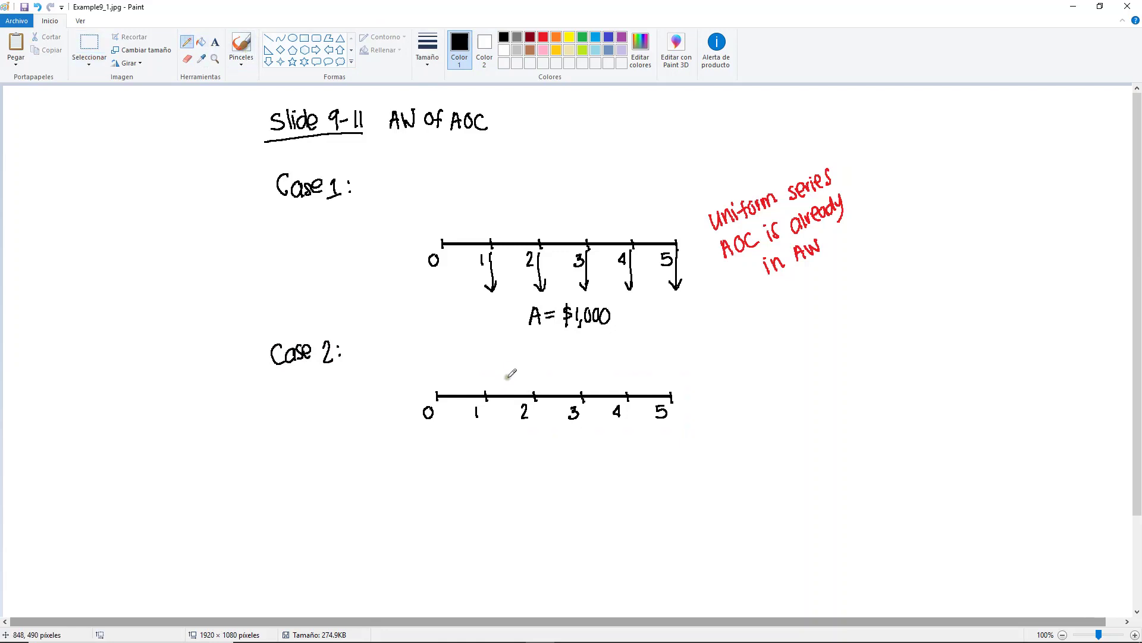
mouse_move(486, 394)
left_mouse_down()
mouse_move(486, 440)
mouse_move(494, 432)
left_mouse_up()
mouse_move(534, 395)
left_mouse_down()
mouse_move(535, 457)
mouse_move(540, 448)
left_mouse_up()
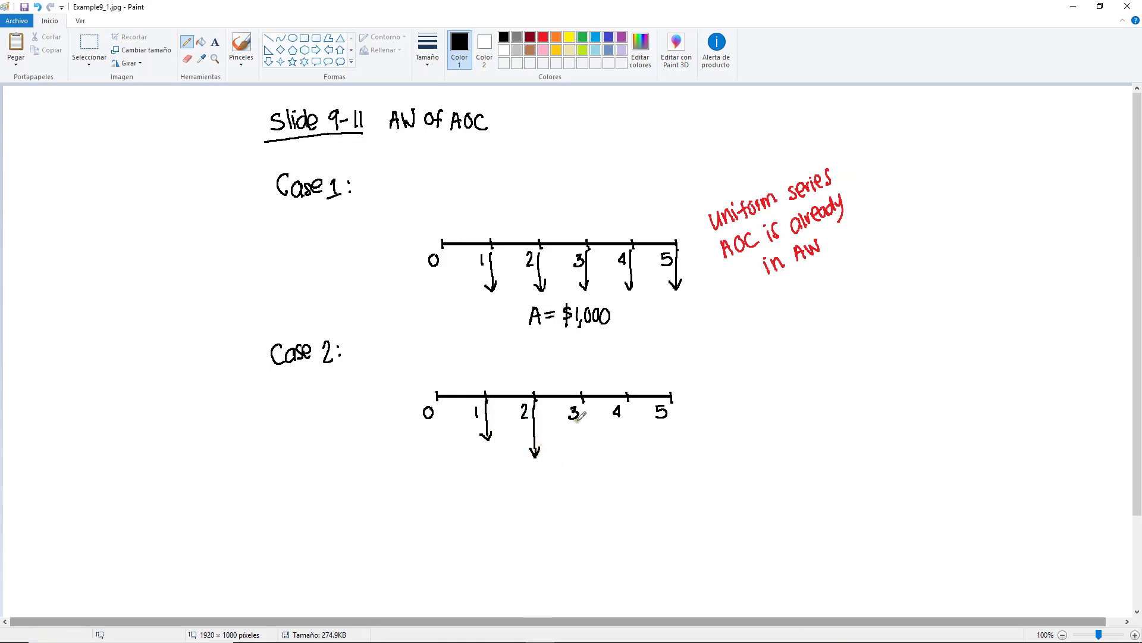
left_click_drag(582, 397, 593, 465)
mouse_move(628, 396)
left_mouse_down()
mouse_move(632, 485)
mouse_move(638, 474)
left_mouse_up()
mouse_move(672, 397)
left_mouse_down()
mouse_move(674, 499)
mouse_move(679, 491)
left_mouse_up()
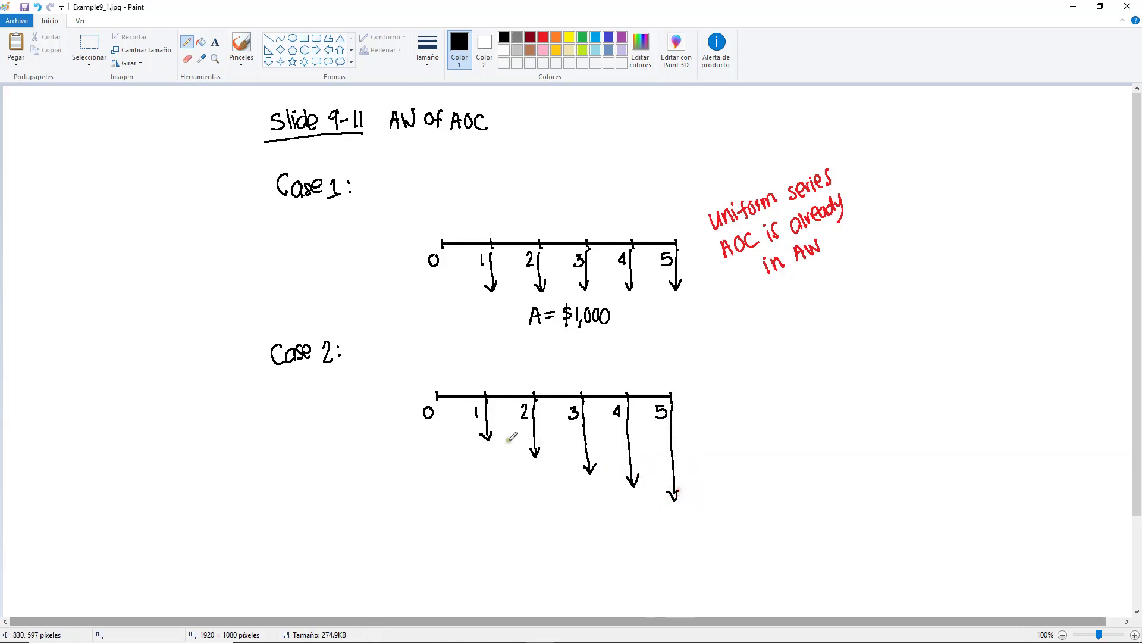
Step: In red, draw a dashed base line across the arrows and bracket it 'Base (already AW)'
left_click(543, 39)
left_click_drag(489, 438, 667, 437)
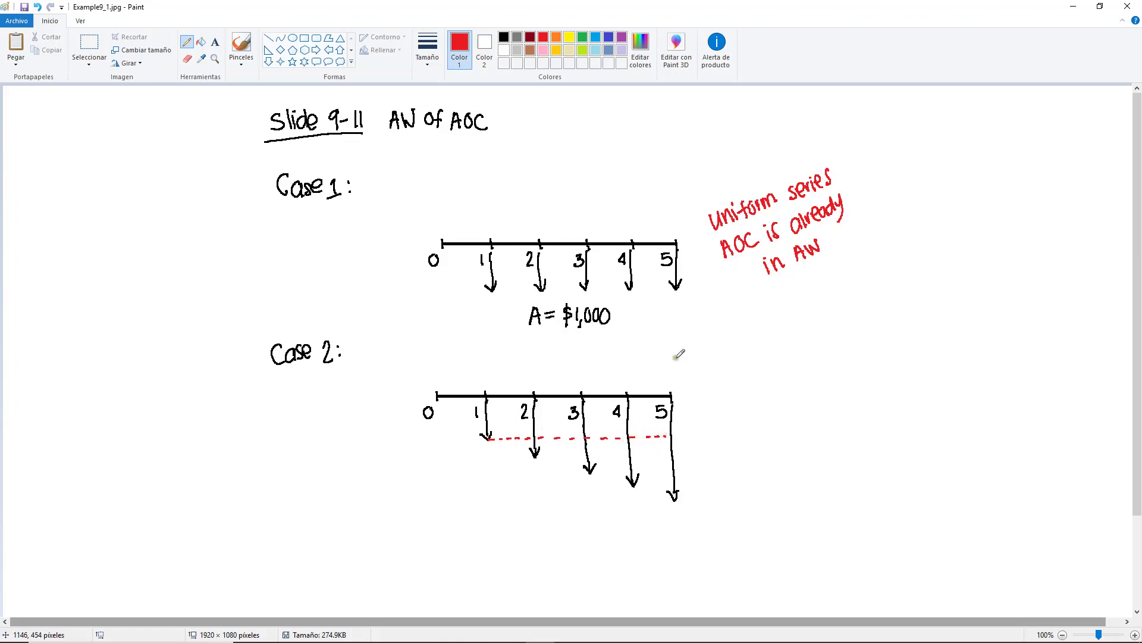
mouse_move(694, 391)
left_mouse_down()
mouse_move(697, 423)
mouse_move(714, 395)
mouse_move(760, 410)
left_mouse_up()
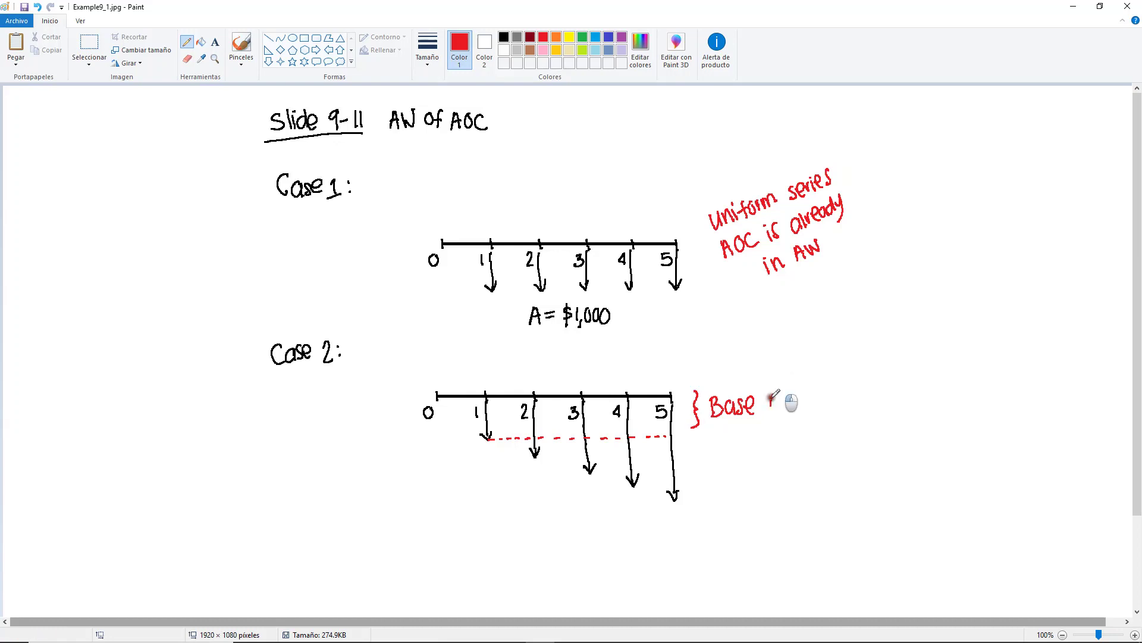
mouse_move(777, 394)
left_mouse_down()
mouse_move(773, 419)
mouse_move(814, 402)
left_mouse_up()
mouse_move(813, 409)
left_mouse_down()
mouse_move(839, 393)
mouse_move(843, 414)
mouse_move(890, 393)
mouse_move(884, 422)
left_mouse_up()
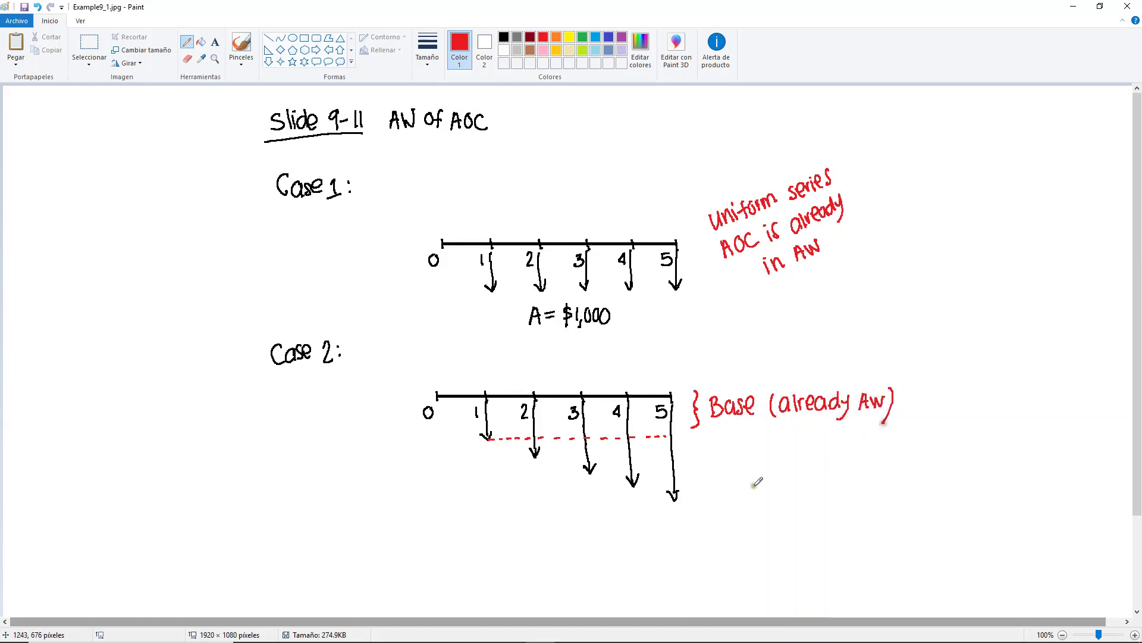
Step: Brace the growing part of the arrows and label it 'Gradient (Convert A/G)' in red
left_click_drag(689, 443, 690, 494)
mouse_move(719, 451)
left_mouse_down()
mouse_move(710, 466)
mouse_move(728, 453)
mouse_move(780, 464)
left_mouse_up()
left_click_drag(776, 454, 802, 469)
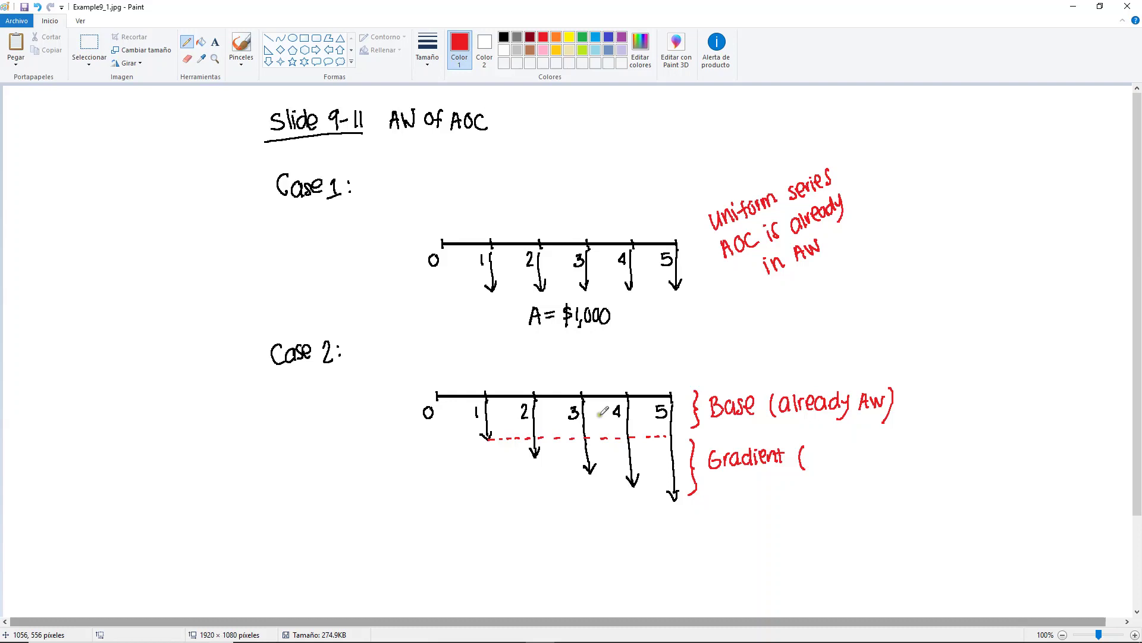
mouse_move(812, 450)
left_mouse_down()
mouse_move(854, 461)
mouse_move(920, 447)
mouse_move(911, 455)
left_mouse_up()
left_click_drag(917, 443, 920, 470)
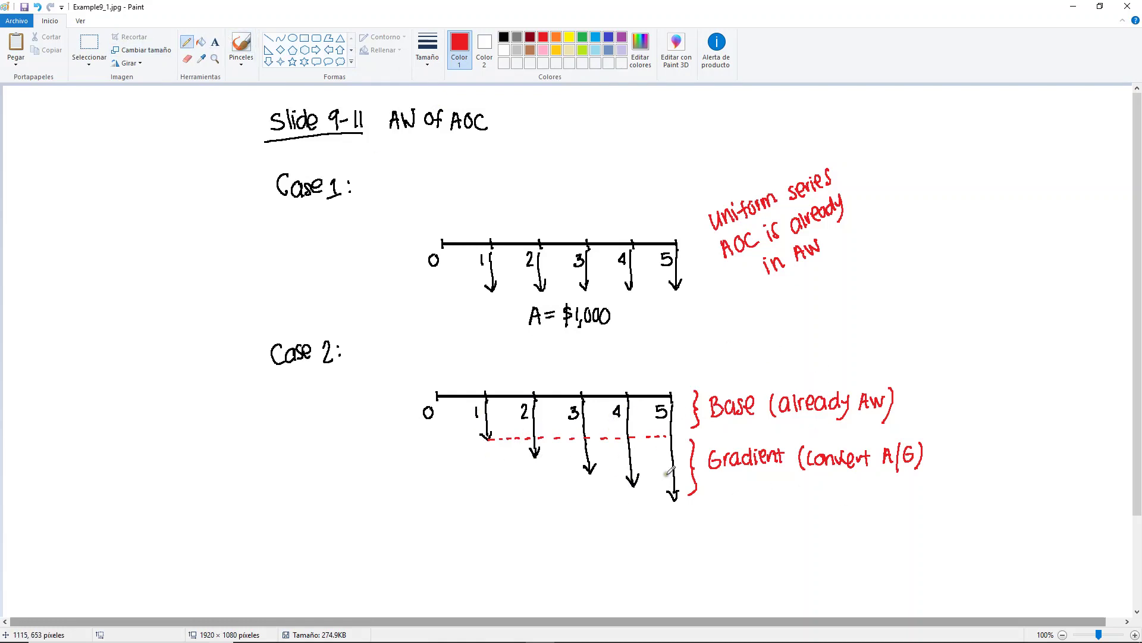
Step: Pencil 'Case 3:' in black below Case 2 and position a pasted 0–5 timeline under it
left_click(506, 38)
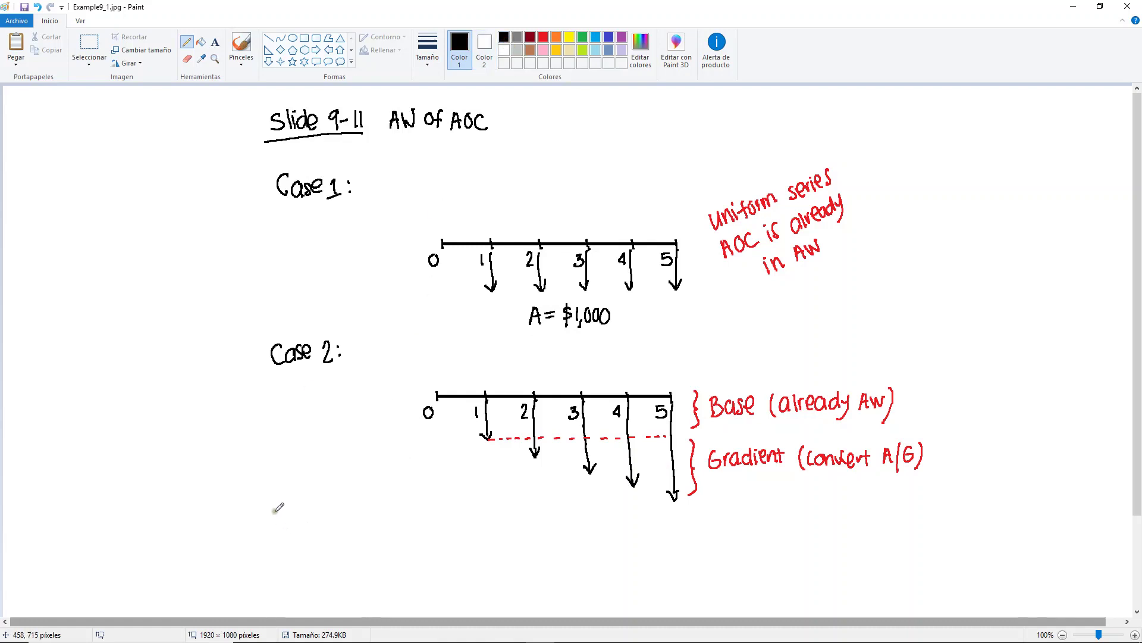
mouse_move(284, 504)
left_mouse_down()
mouse_move(283, 524)
mouse_move(336, 512)
mouse_move(326, 522)
left_mouse_up()
left_click(343, 511)
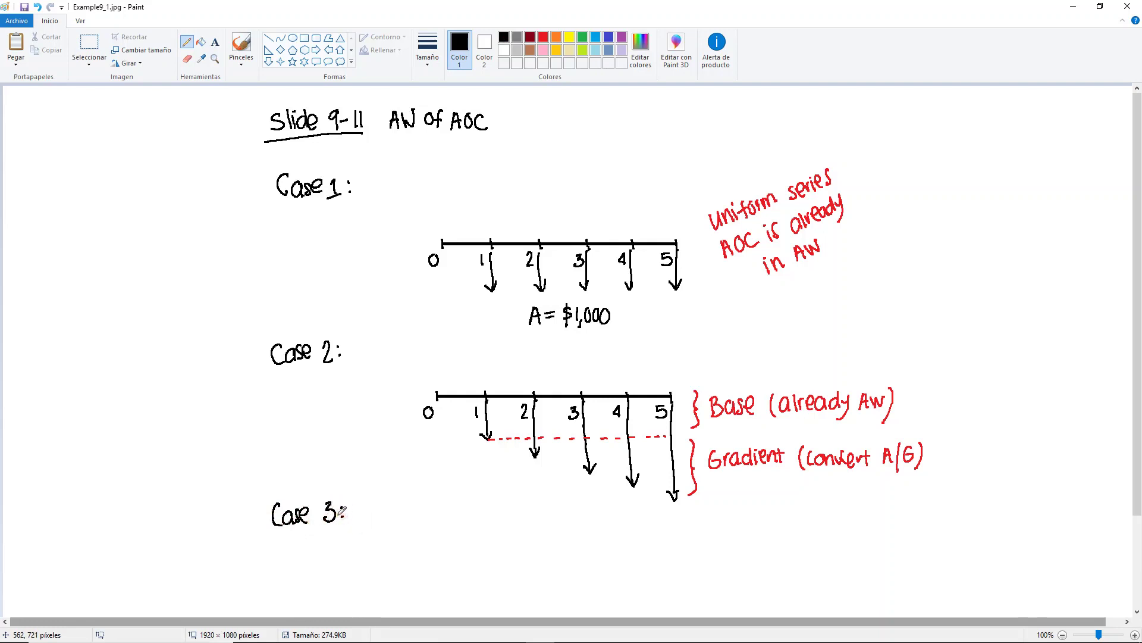
key("ctrl+v")
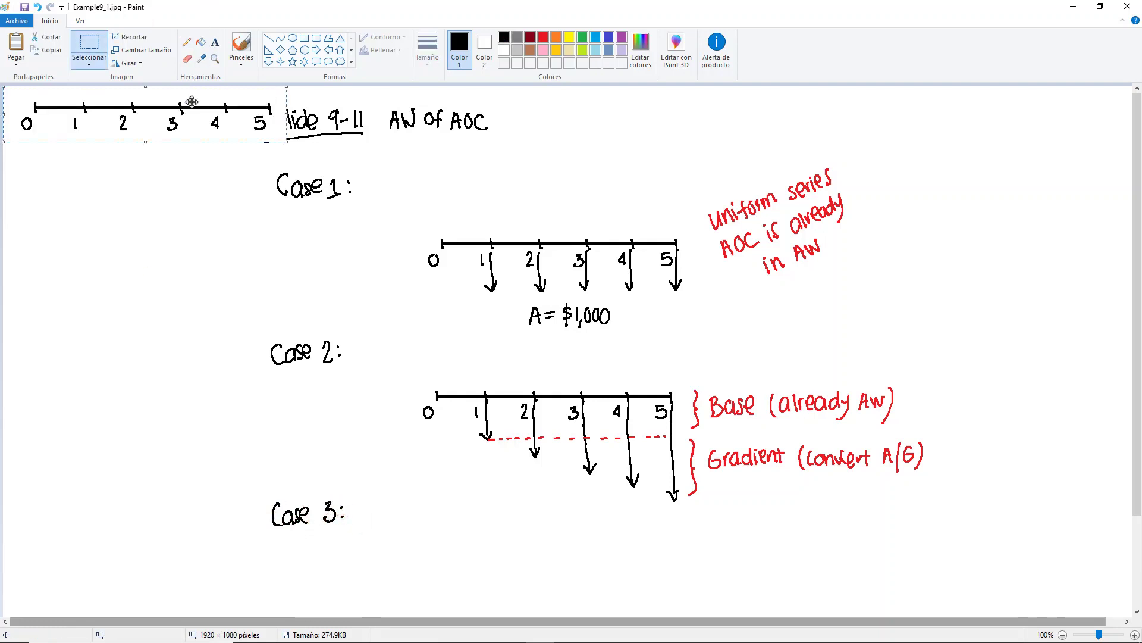
left_click_drag(177, 132, 585, 549)
scroll(754, 515, "down", 3)
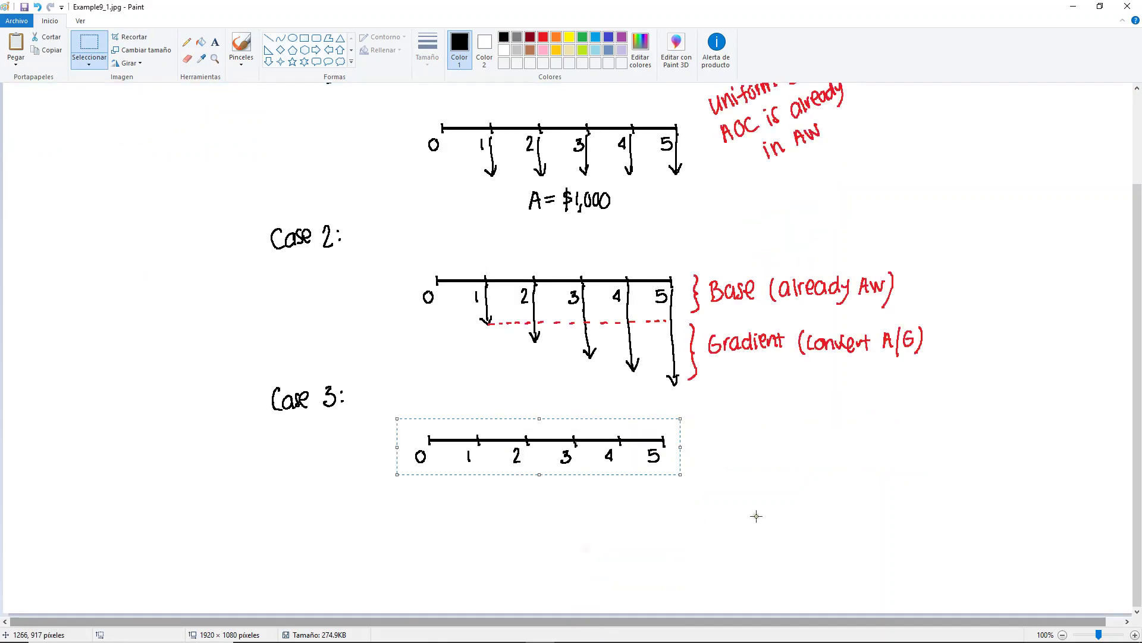
left_click_drag(527, 454, 530, 454)
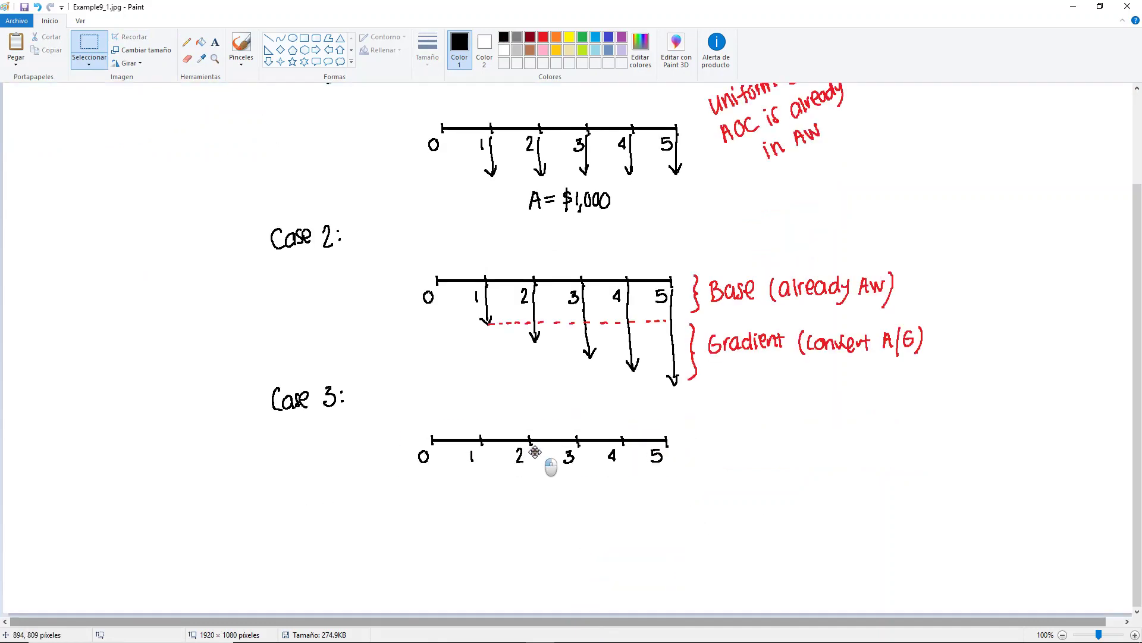
Step: Draw Case 3's down arrows at years 1–5 labelled $100, $150, $70, $75 and $200
left_click(187, 42)
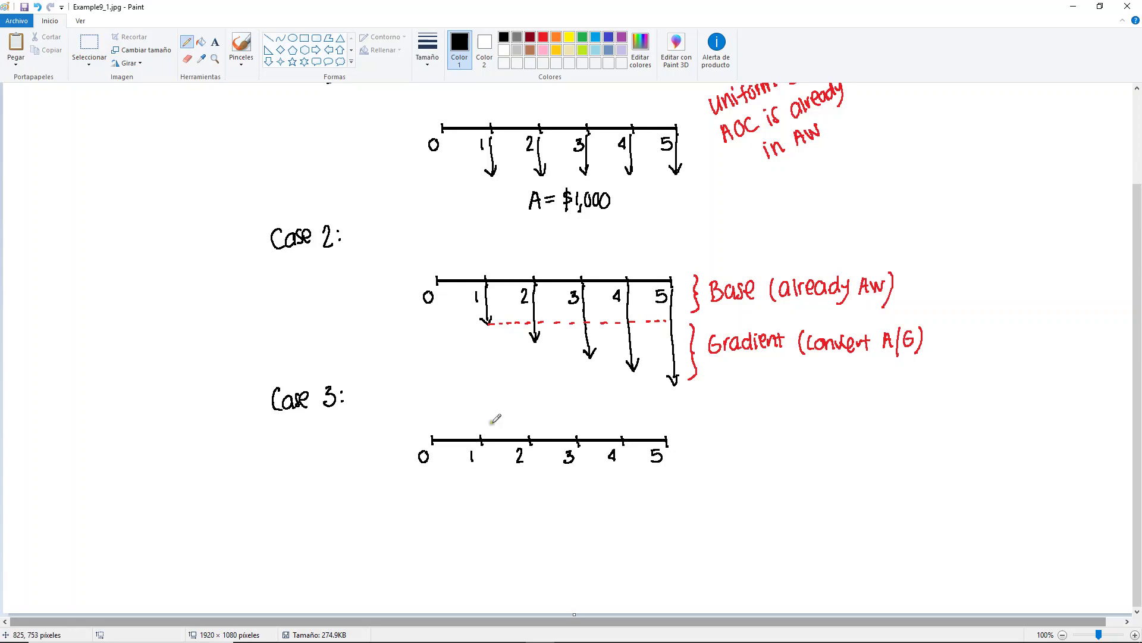
left_click_drag(480, 448, 480, 488)
mouse_move(463, 493)
left_mouse_down()
mouse_move(461, 513)
mouse_move(483, 497)
left_mouse_up()
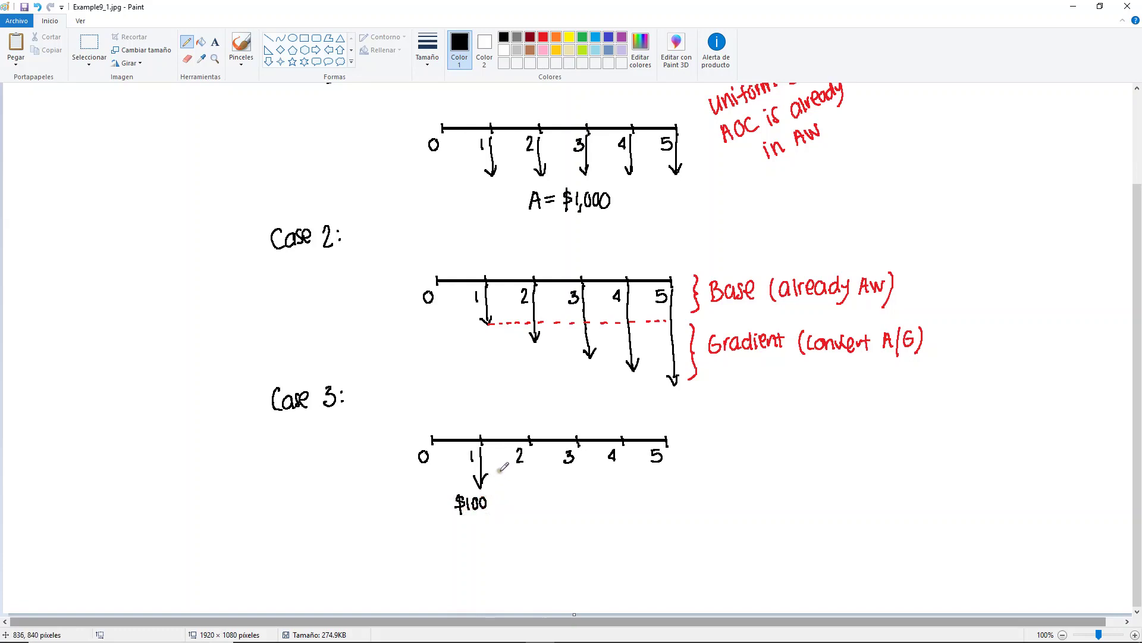
mouse_move(529, 442)
left_mouse_down()
mouse_move(531, 504)
mouse_move(537, 493)
mouse_move(506, 524)
mouse_move(531, 518)
mouse_move(522, 525)
left_mouse_up()
left_click_drag(537, 512, 536, 514)
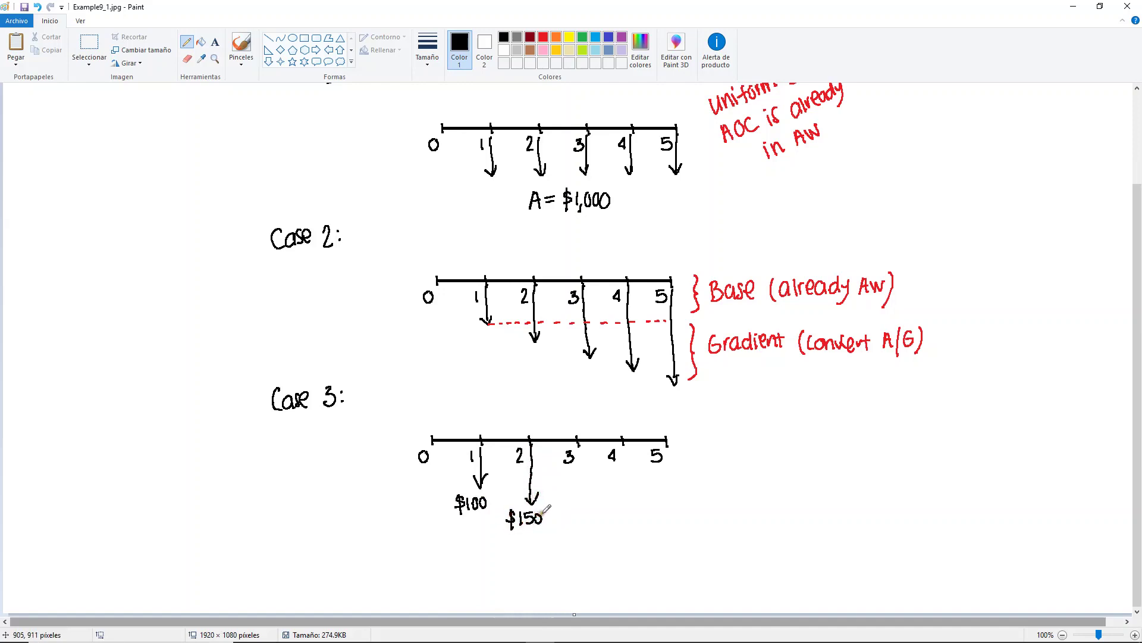
mouse_move(578, 442)
left_mouse_down()
mouse_move(584, 466)
mouse_move(555, 495)
mouse_move(576, 481)
left_mouse_up()
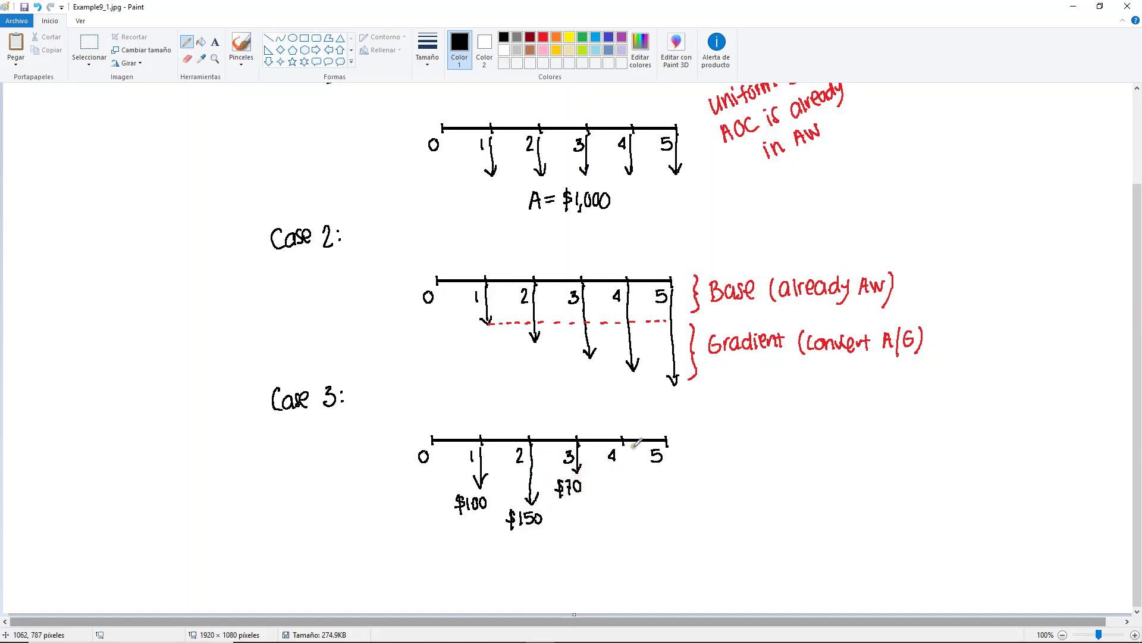
mouse_move(623, 439)
left_mouse_down()
mouse_move(624, 485)
mouse_move(629, 476)
mouse_move(599, 507)
mouse_move(623, 508)
left_mouse_up()
left_click_drag(624, 495, 632, 495)
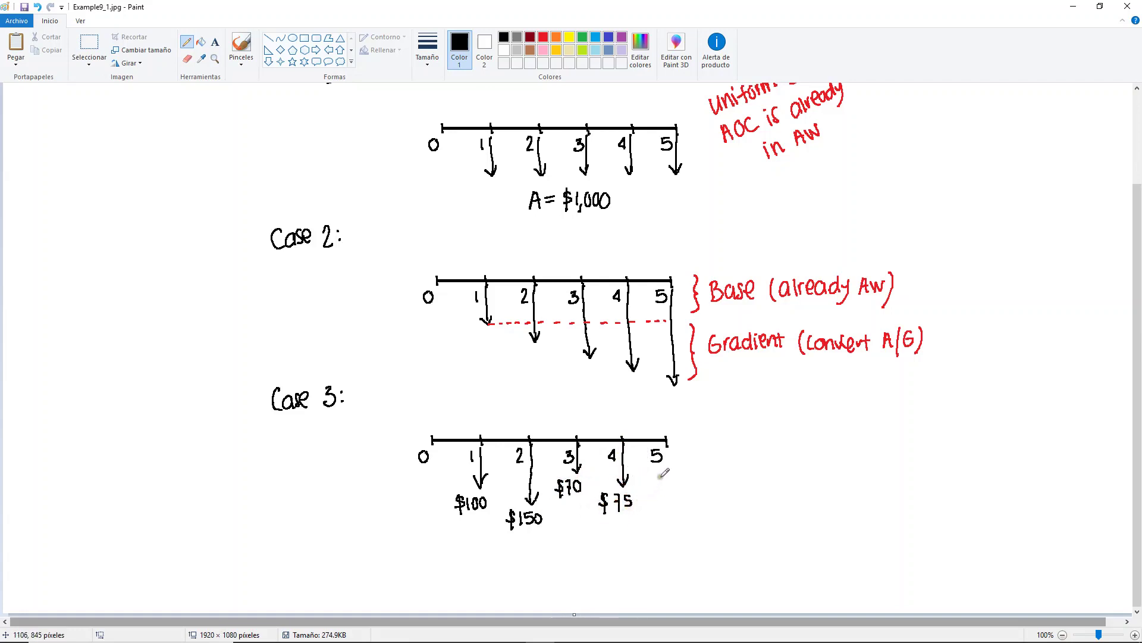
mouse_move(666, 445)
left_mouse_down()
mouse_move(677, 524)
mouse_move(648, 549)
mouse_move(660, 543)
mouse_move(661, 555)
mouse_move(682, 540)
left_mouse_up()
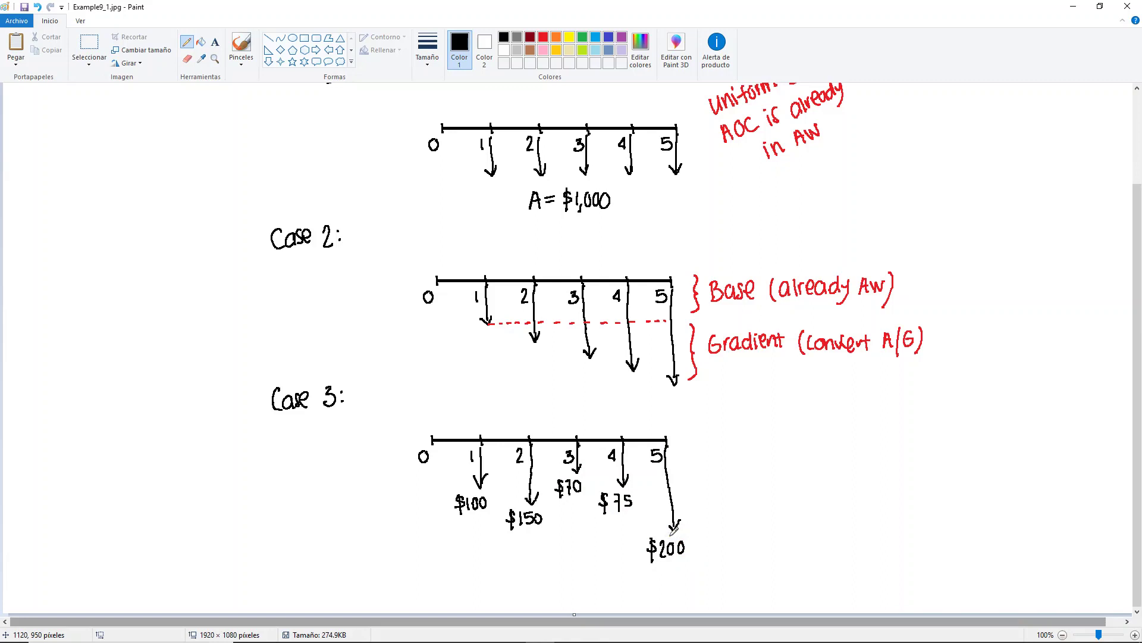
Step: Write 'No pattern | Not uniform' in red to the right of the Case 3 timeline
left_click(542, 38)
mouse_move(718, 466)
left_mouse_down()
mouse_move(727, 450)
mouse_move(775, 461)
mouse_move(784, 440)
mouse_move(809, 449)
mouse_move(820, 437)
mouse_move(823, 464)
mouse_move(839, 432)
mouse_move(852, 457)
left_mouse_up()
mouse_move(844, 442)
left_mouse_down()
mouse_move(900, 447)
mouse_move(944, 421)
left_mouse_up()
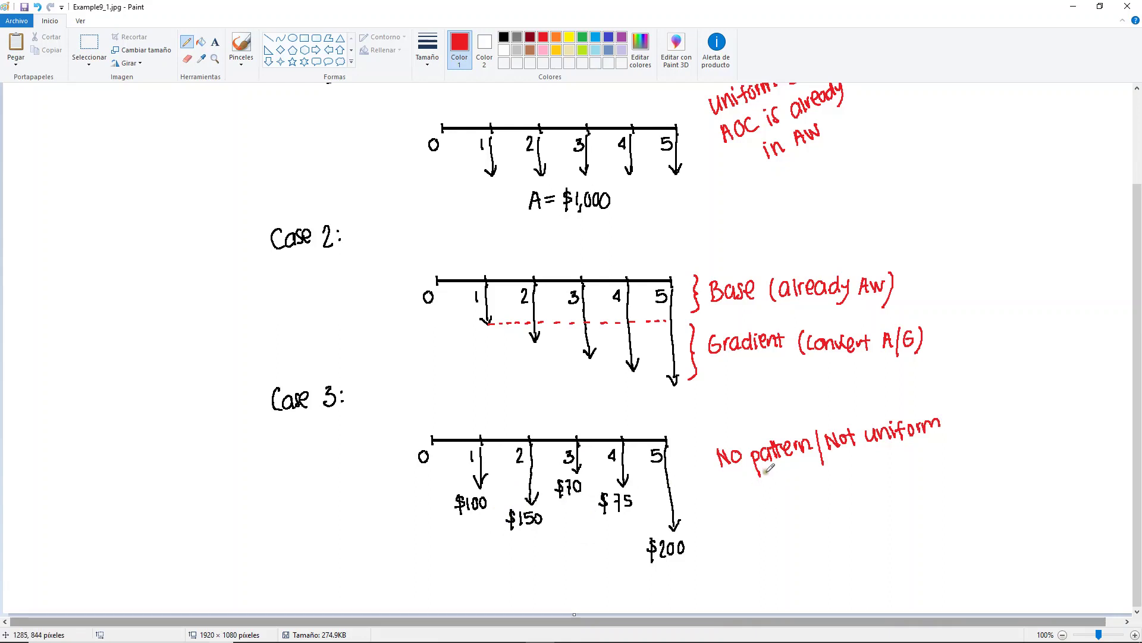
Step: Number the first step '1.' and label the five cash flows F1–F5 in red
left_click_drag(736, 487, 741, 504)
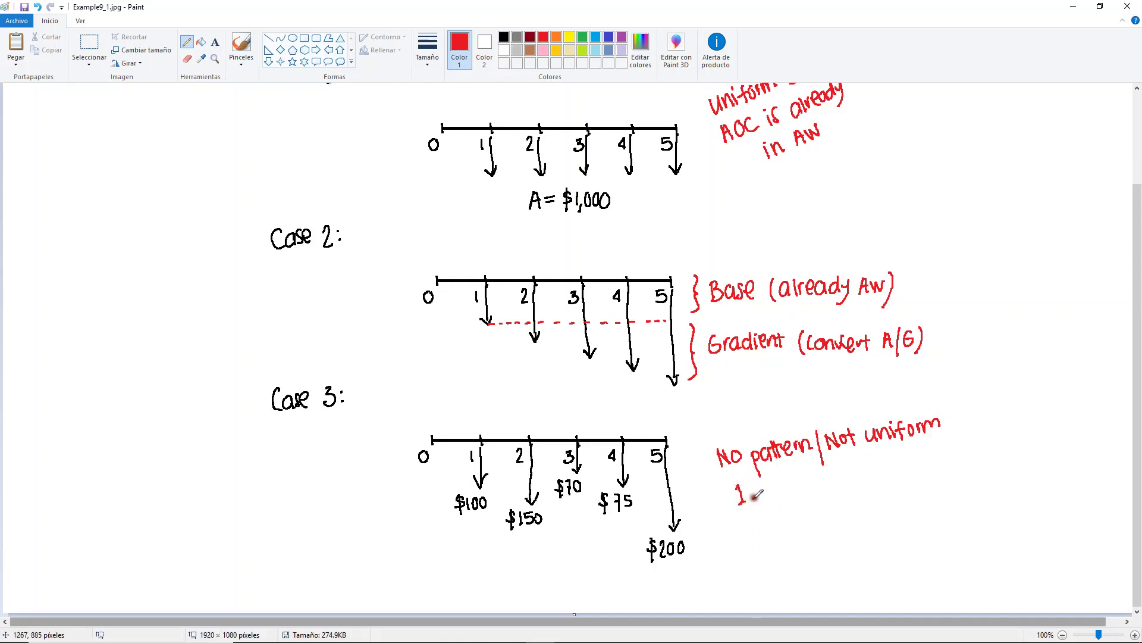
left_click(753, 498)
mouse_move(455, 527)
left_mouse_down()
mouse_move(456, 544)
mouse_move(464, 527)
left_mouse_up()
left_click_drag(456, 535, 508, 552)
mouse_move(508, 533)
left_mouse_down()
mouse_move(519, 532)
mouse_move(523, 554)
left_mouse_up()
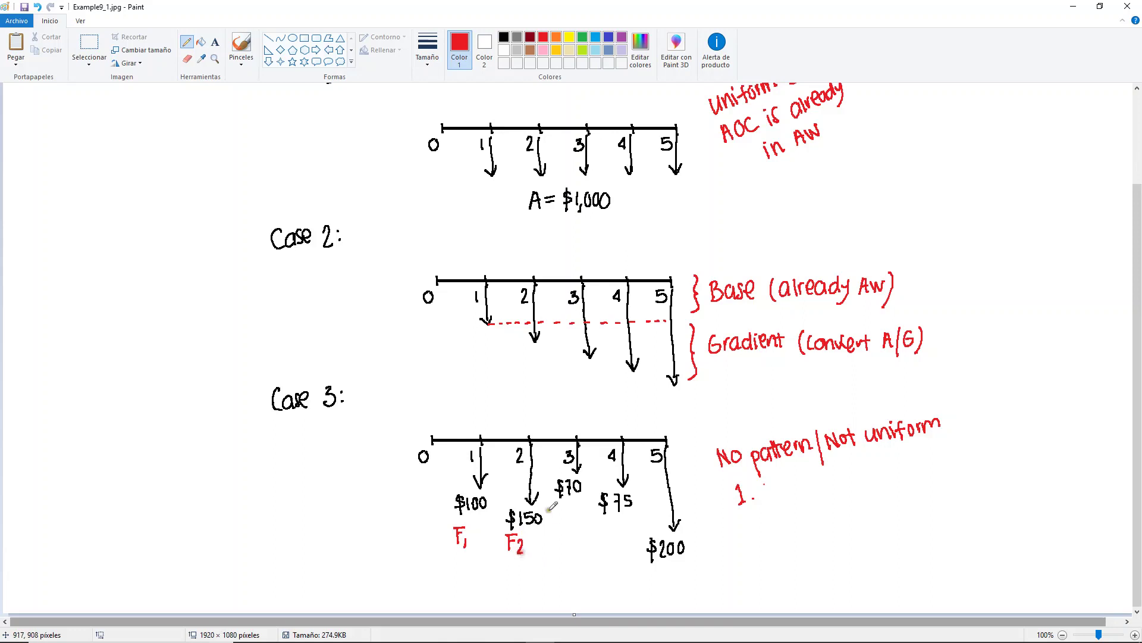
mouse_move(558, 504)
left_mouse_down()
mouse_move(559, 521)
mouse_move(569, 505)
left_mouse_up()
mouse_move(559, 513)
left_mouse_down()
mouse_move(603, 535)
mouse_move(611, 518)
left_mouse_up()
left_click_drag(603, 526, 617, 538)
mouse_move(656, 569)
left_mouse_down()
mouse_move(669, 568)
mouse_move(666, 584)
left_mouse_up()
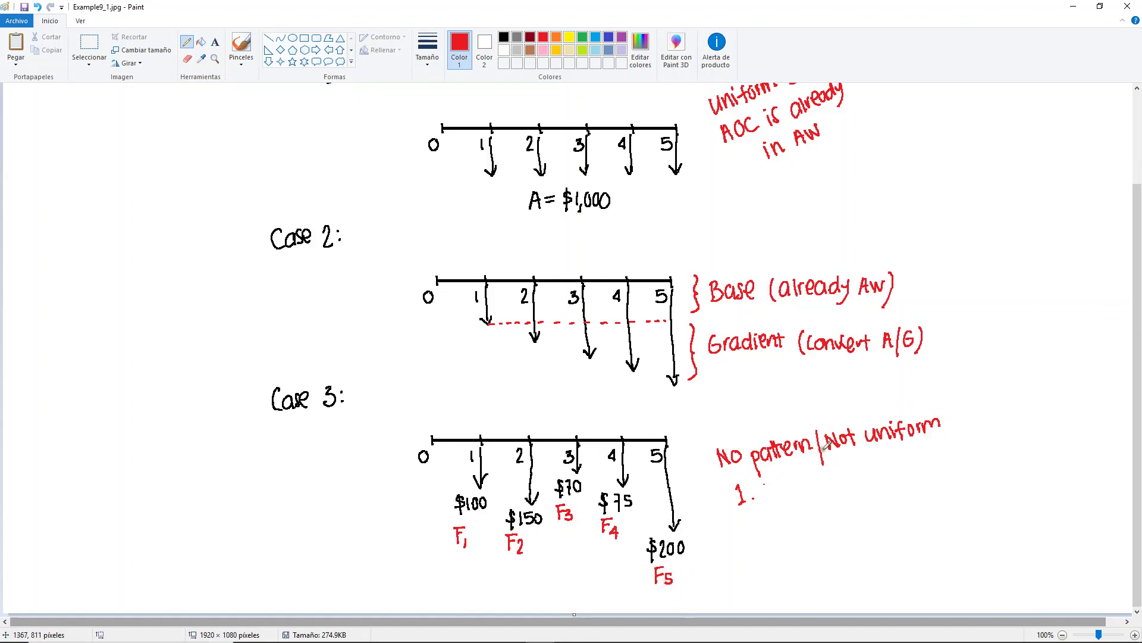
Step: Complete step 1 as 'Convert F's into P's (P|F)'
mouse_move(761, 482)
left_mouse_down()
mouse_move(773, 493)
mouse_move(817, 487)
mouse_move(818, 475)
mouse_move(834, 485)
left_mouse_up()
left_click_drag(836, 470, 843, 476)
mouse_move(850, 468)
left_mouse_down()
mouse_move(854, 481)
mouse_move(892, 477)
left_mouse_up()
left_click_drag(888, 470, 906, 472)
left_click_drag(907, 457, 926, 470)
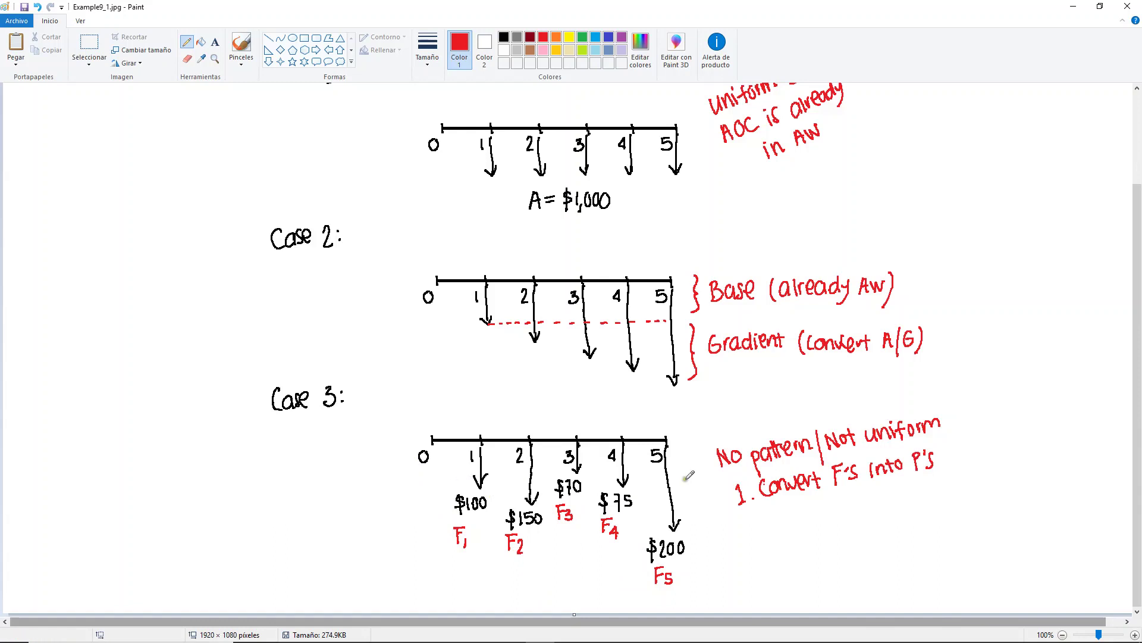
mouse_move(959, 447)
left_mouse_down()
mouse_move(976, 464)
mouse_move(996, 446)
left_mouse_up()
left_click_drag(997, 429, 995, 466)
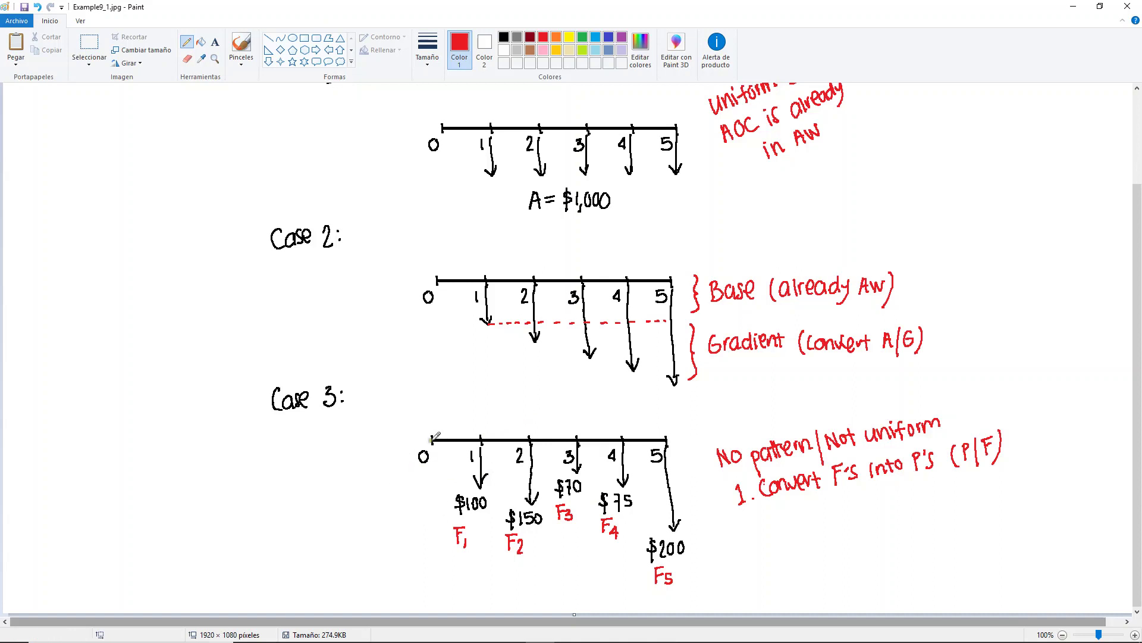
Step: Write step '2. Convert resulting P into A' below step 1 in red
left_click_drag(736, 524, 749, 538)
left_click(752, 536)
mouse_move(763, 514)
left_mouse_down()
mouse_move(805, 522)
mouse_move(817, 506)
left_mouse_up()
left_click_drag(813, 507, 822, 505)
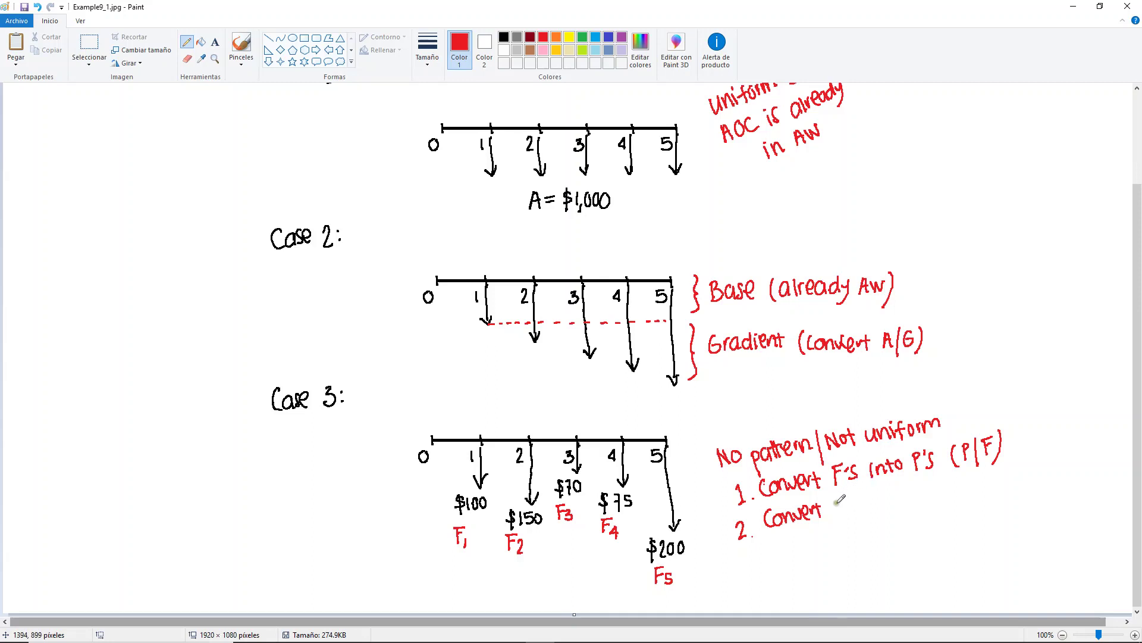
mouse_move(832, 505)
left_mouse_down()
mouse_move(862, 503)
mouse_move(871, 489)
mouse_move(903, 505)
mouse_move(982, 492)
mouse_move(989, 477)
mouse_move(1000, 493)
left_mouse_up()
left_click_drag(990, 487, 998, 487)
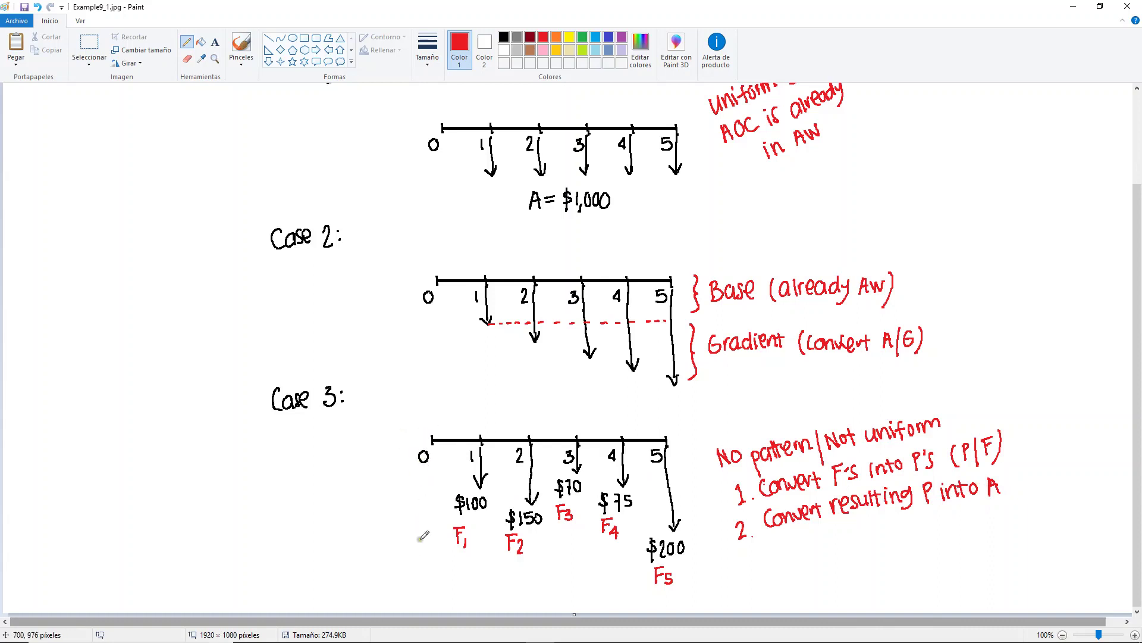
Step: Draw a red P arrow at year 0 with arcs to the cash flows, and add '(A|P)'
mouse_move(429, 445)
left_mouse_down()
mouse_move(429, 517)
mouse_move(439, 511)
mouse_move(419, 548)
left_mouse_up()
mouse_move(434, 430)
left_mouse_down()
mouse_move(467, 429)
mouse_move(434, 420)
mouse_move(491, 413)
mouse_move(515, 429)
mouse_move(434, 420)
mouse_move(471, 403)
mouse_move(569, 422)
mouse_move(431, 419)
mouse_move(463, 398)
mouse_move(529, 388)
mouse_move(620, 426)
left_mouse_up()
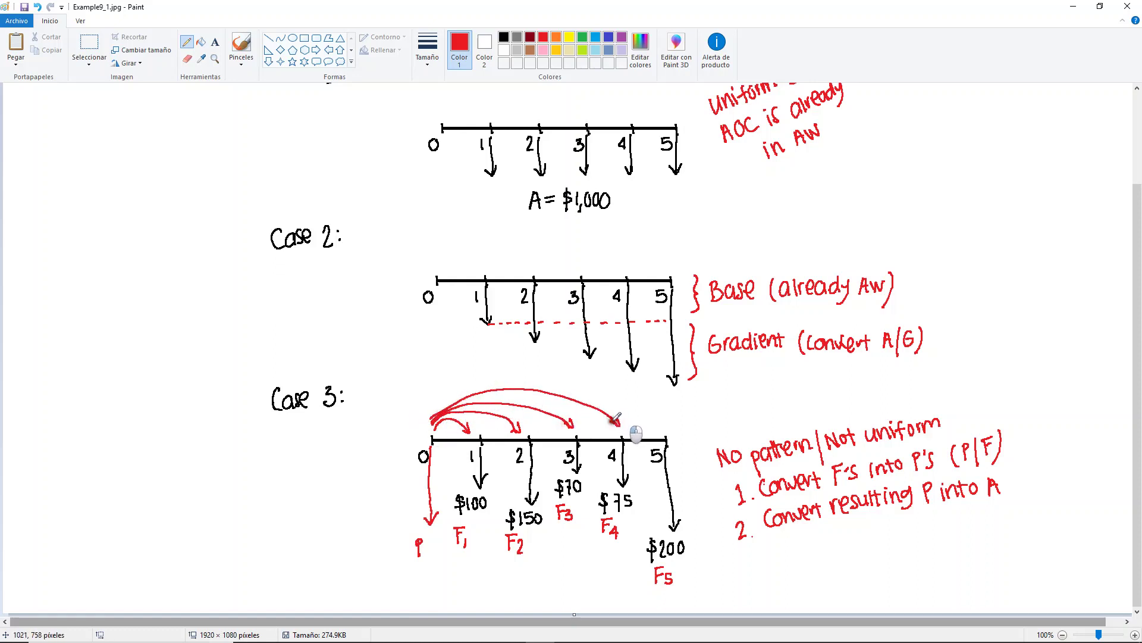
mouse_move(494, 388)
left_mouse_down()
mouse_move(587, 388)
mouse_move(669, 428)
left_mouse_up()
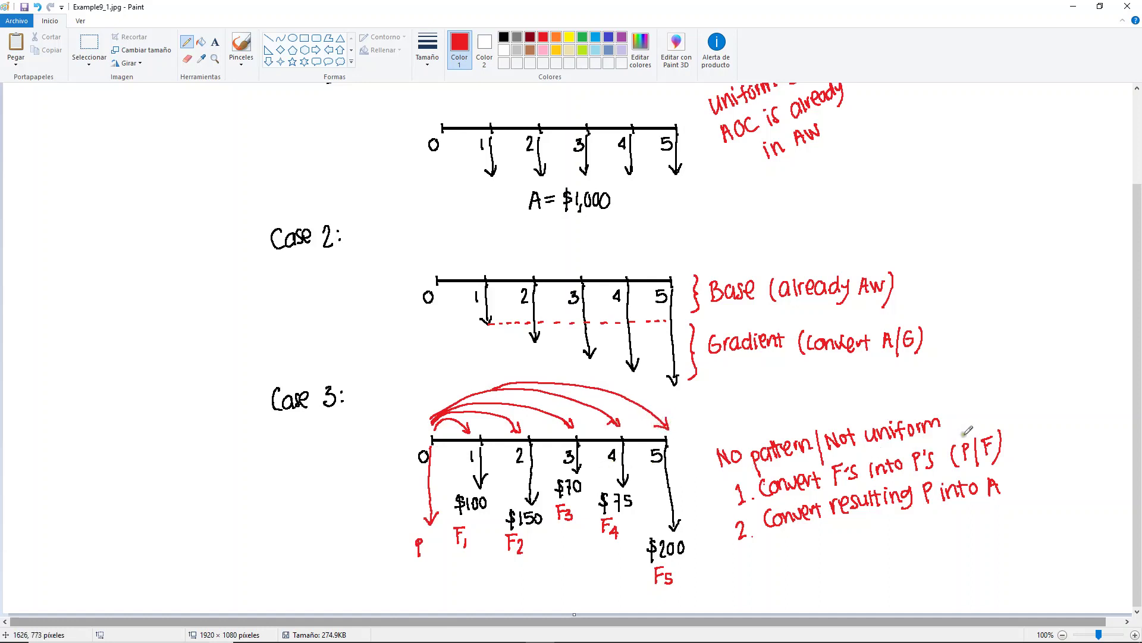
mouse_move(1019, 466)
left_mouse_down()
mouse_move(1016, 489)
mouse_move(1037, 494)
mouse_move(1046, 467)
mouse_move(1047, 479)
left_mouse_up()
left_click_drag(1055, 459, 1056, 478)
left_click(1057, 491)
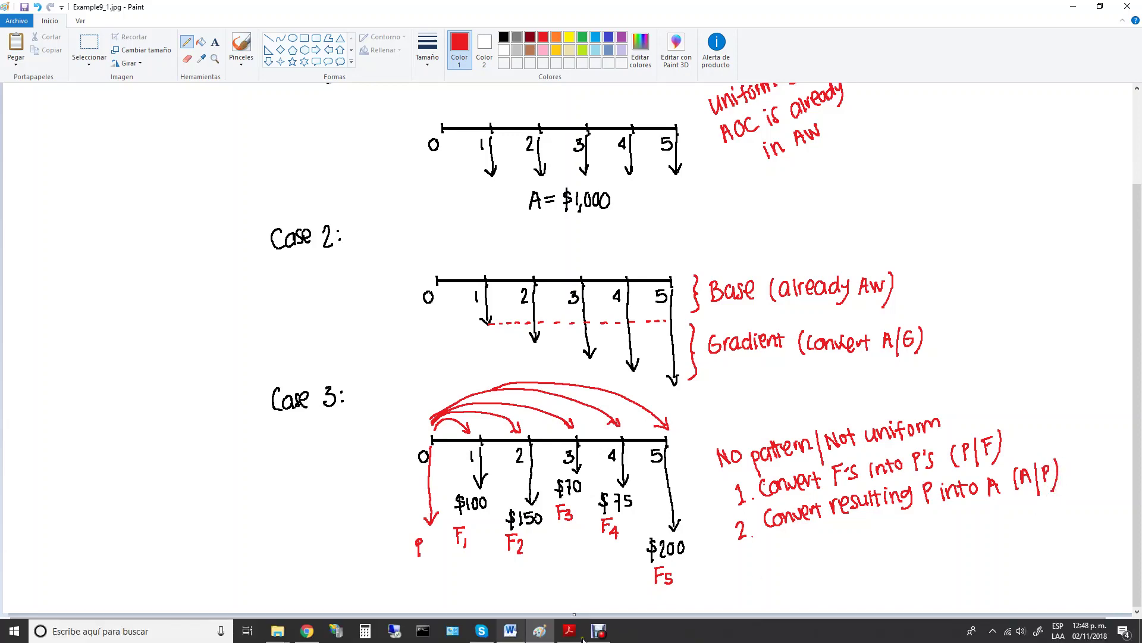
Step: Back in Acrobat Reader, select the entire (AW of AOC)k equation on slide 9-11
left_click(569, 632)
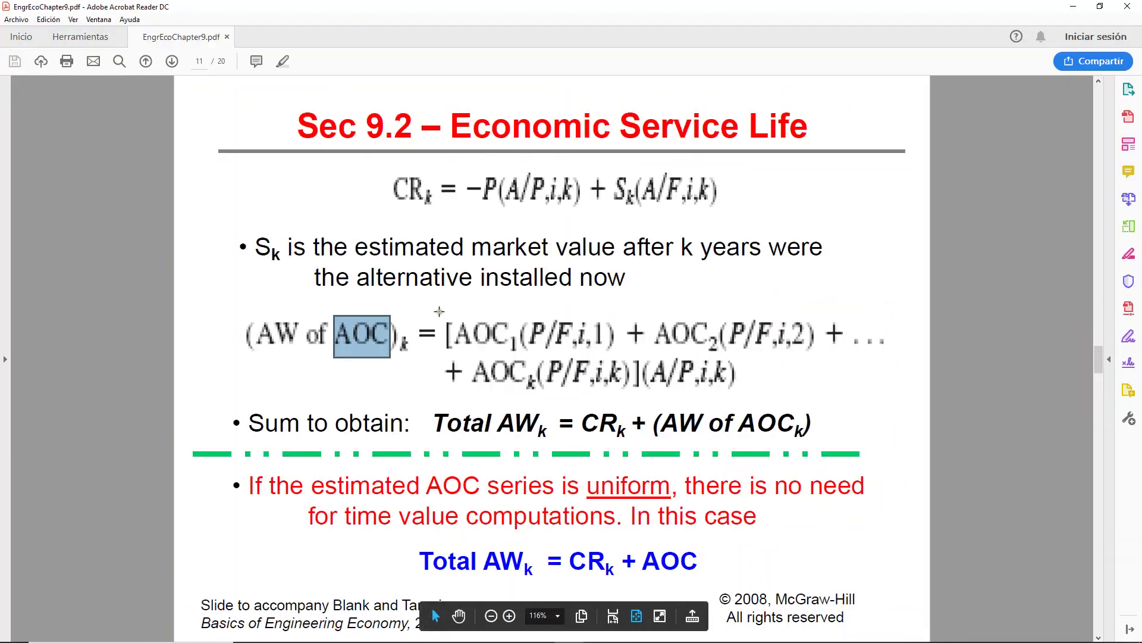
left_click(716, 346)
left_click_drag(436, 310, 732, 393)
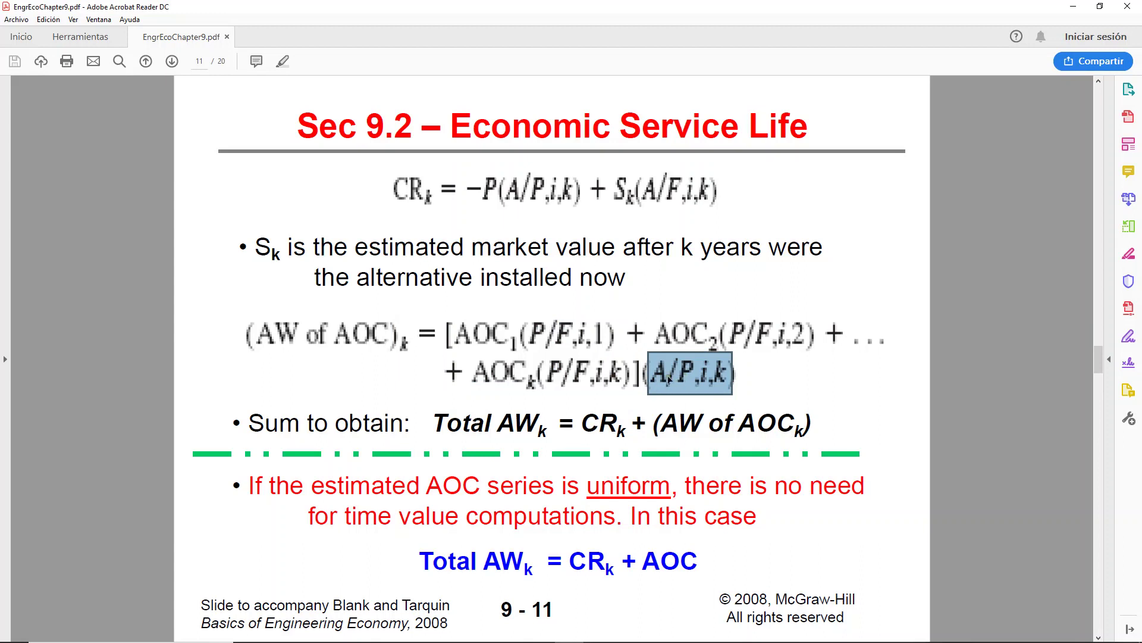
left_click(803, 384)
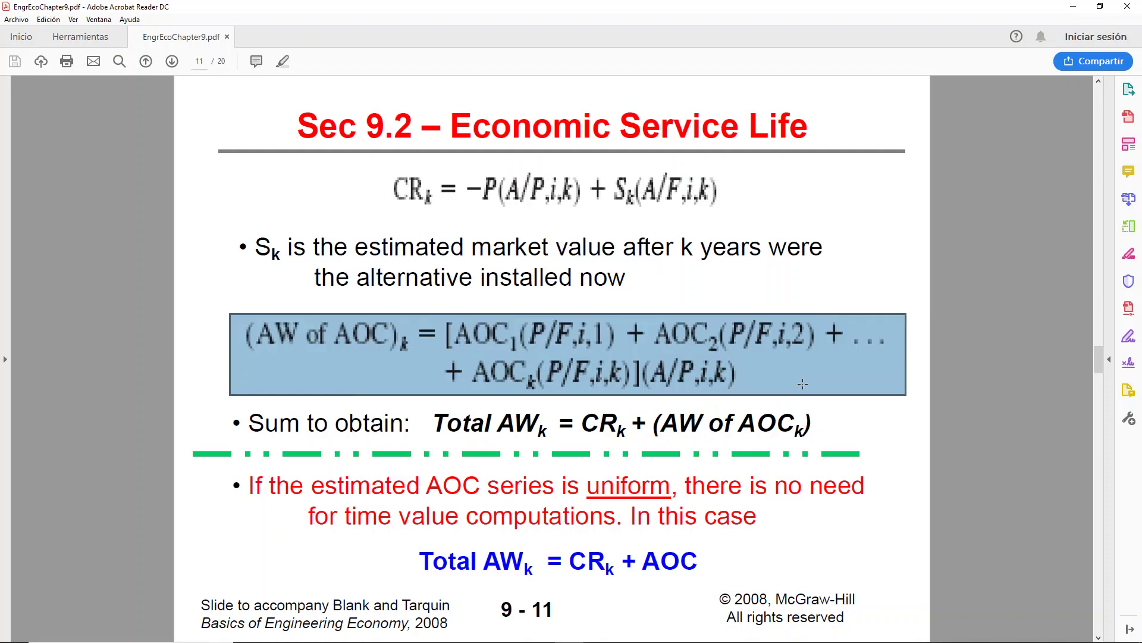